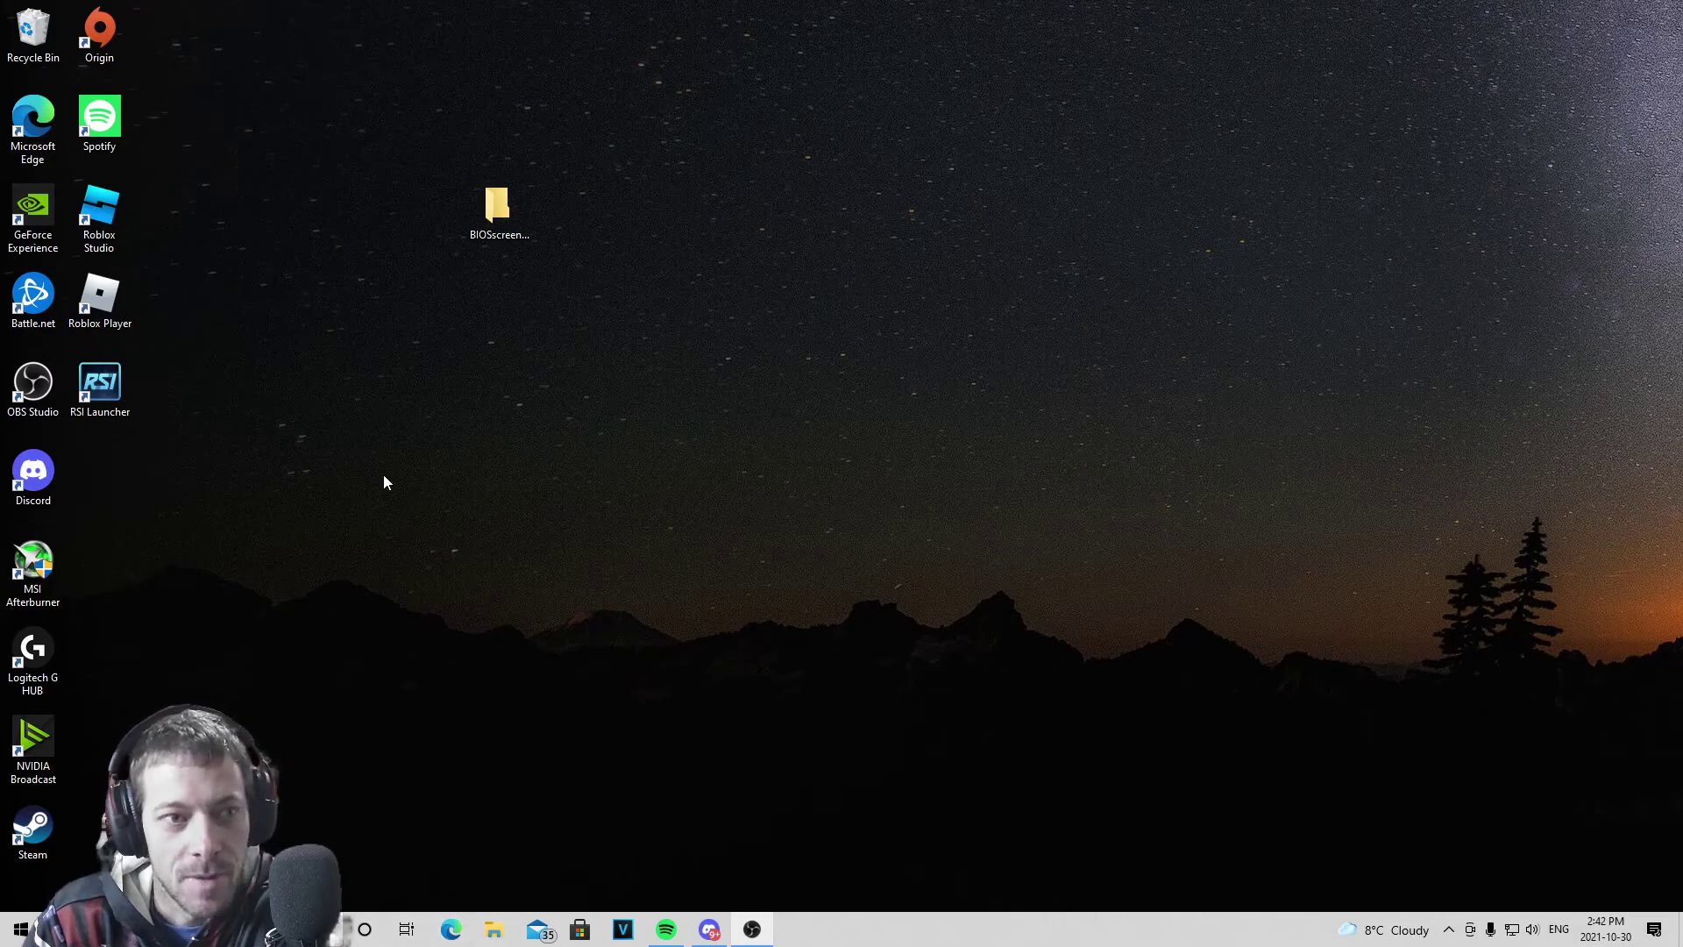
View the MSI_SnapShot image in the desktop's BIOSscreenies folder to check the motherboard model and BIOS version, and close it.
{"action": "left_click", "coordinate": [493, 929]}
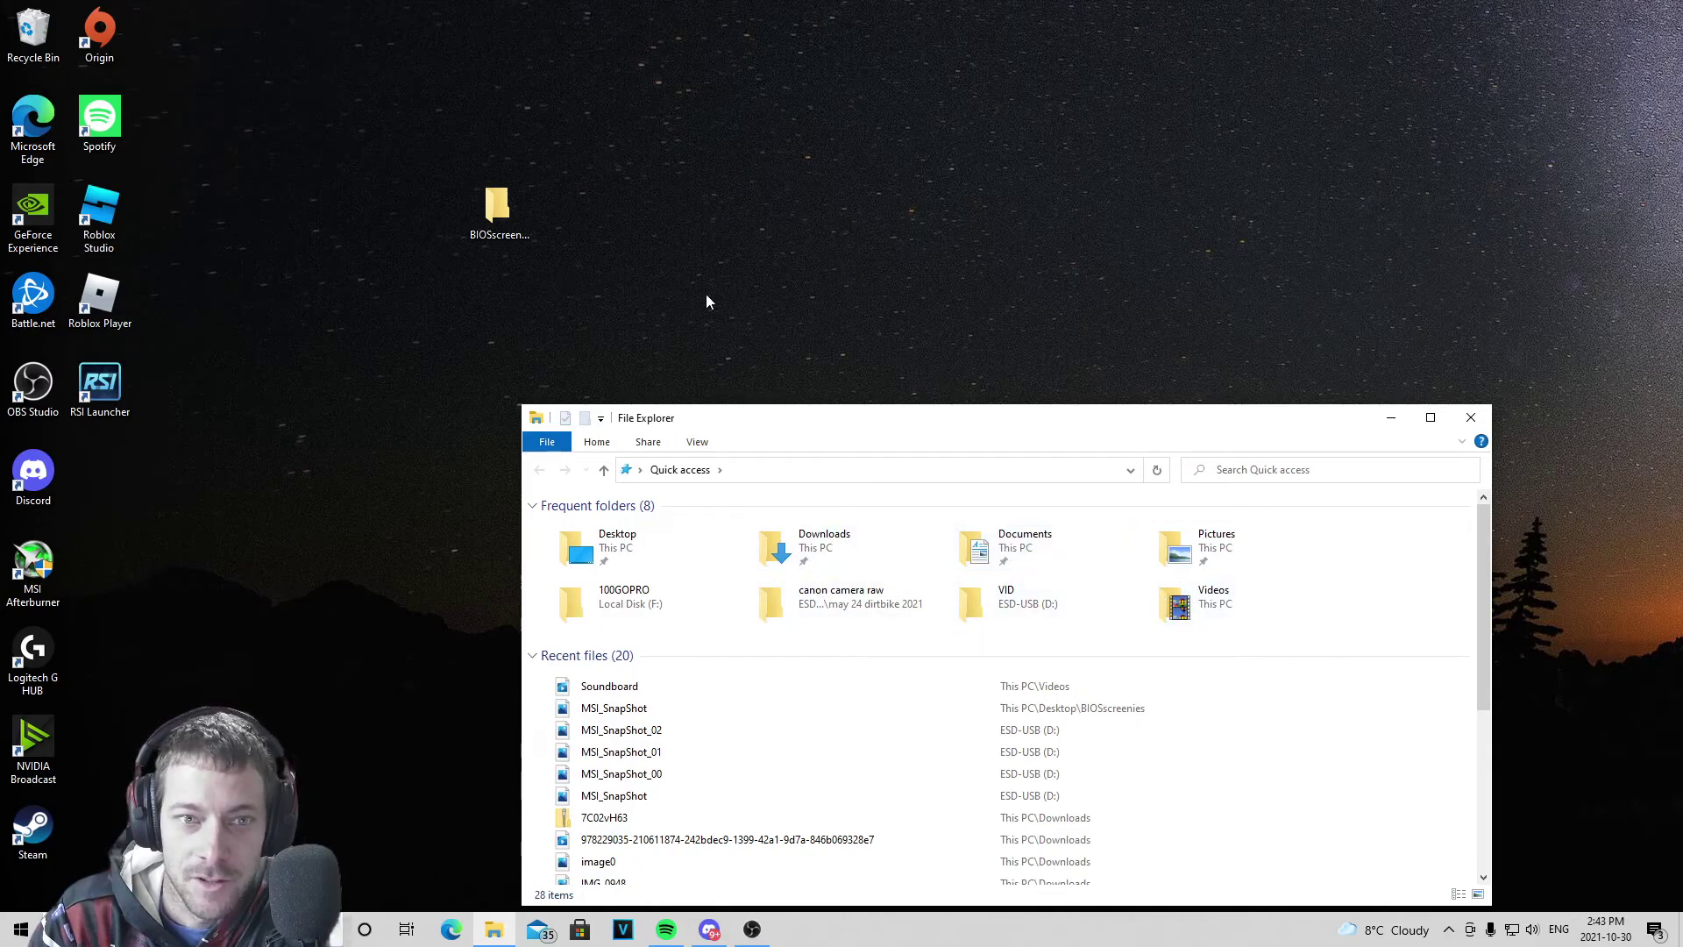
{"action": "left_click", "coordinate": [1471, 417]}
{"action": "double_click", "coordinate": [497, 209]}
{"action": "double_click", "coordinate": [592, 552]}
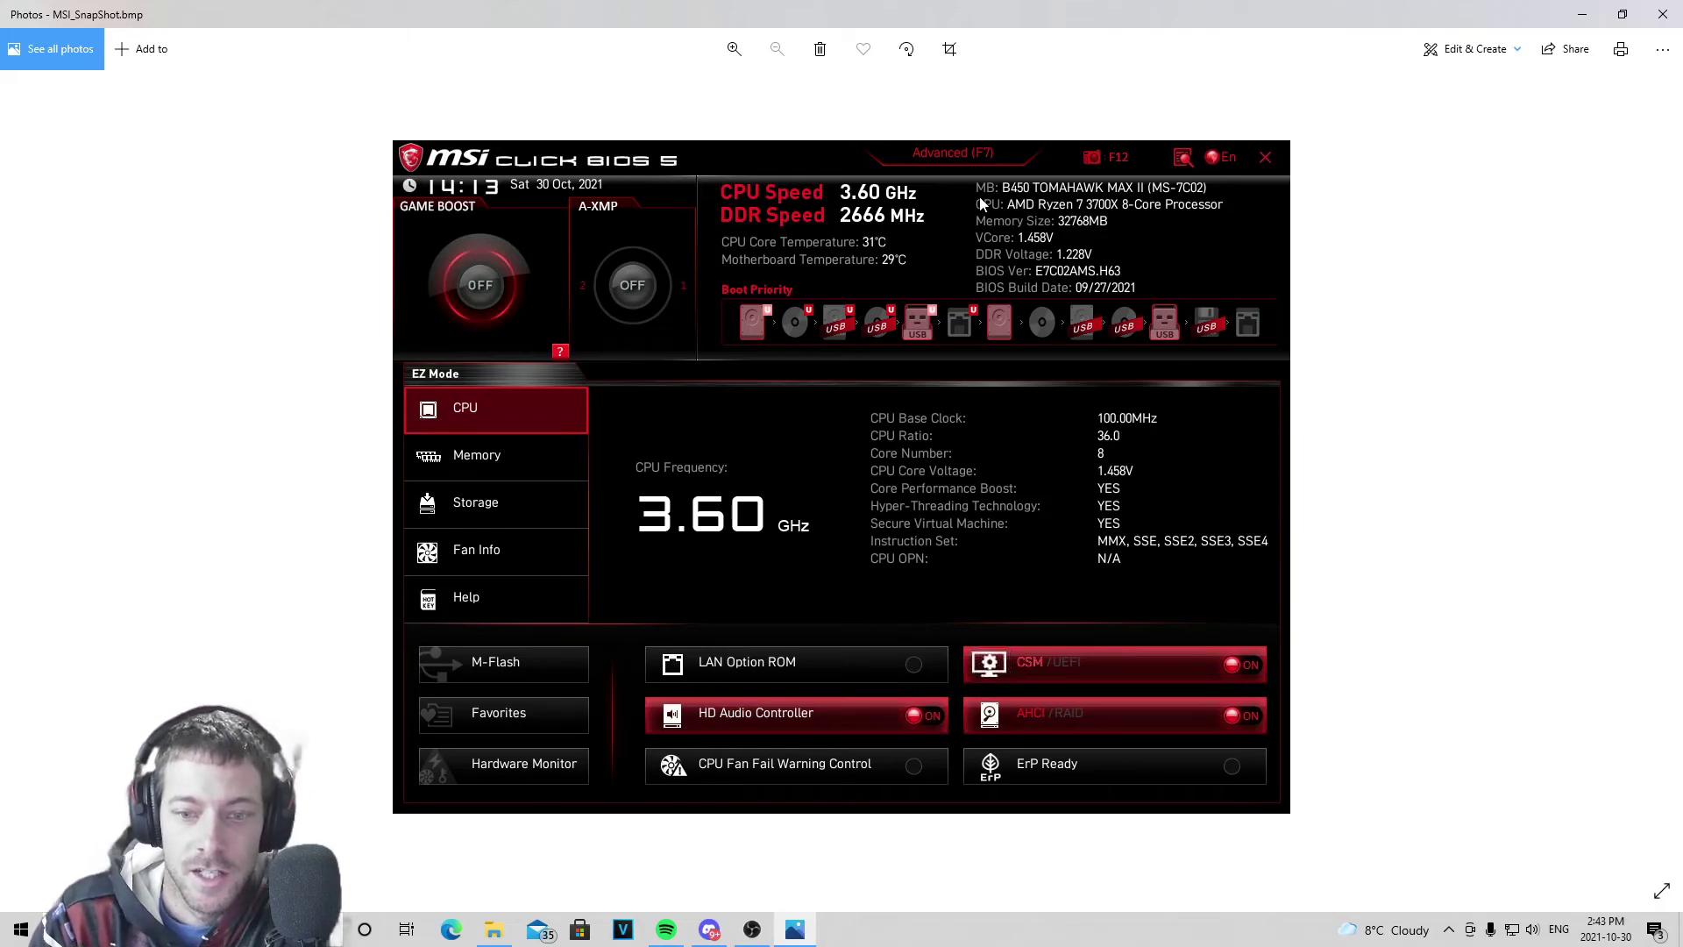
{"action": "left_click", "coordinate": [1663, 14]}
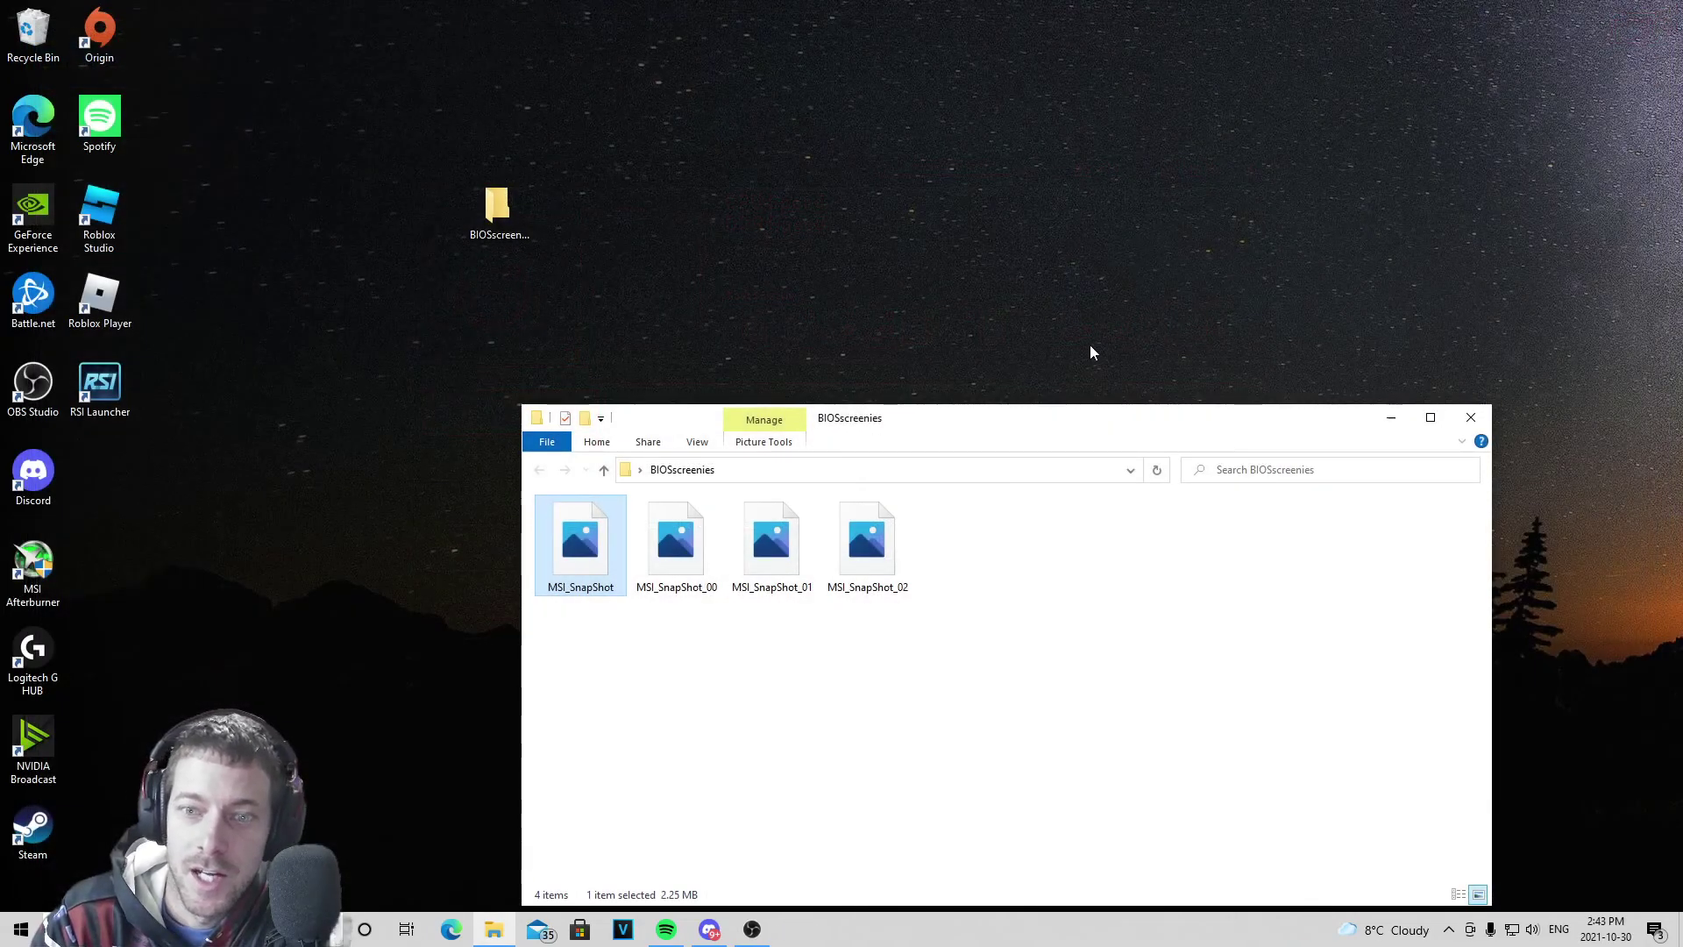
{"action": "left_click", "coordinate": [1467, 414]}
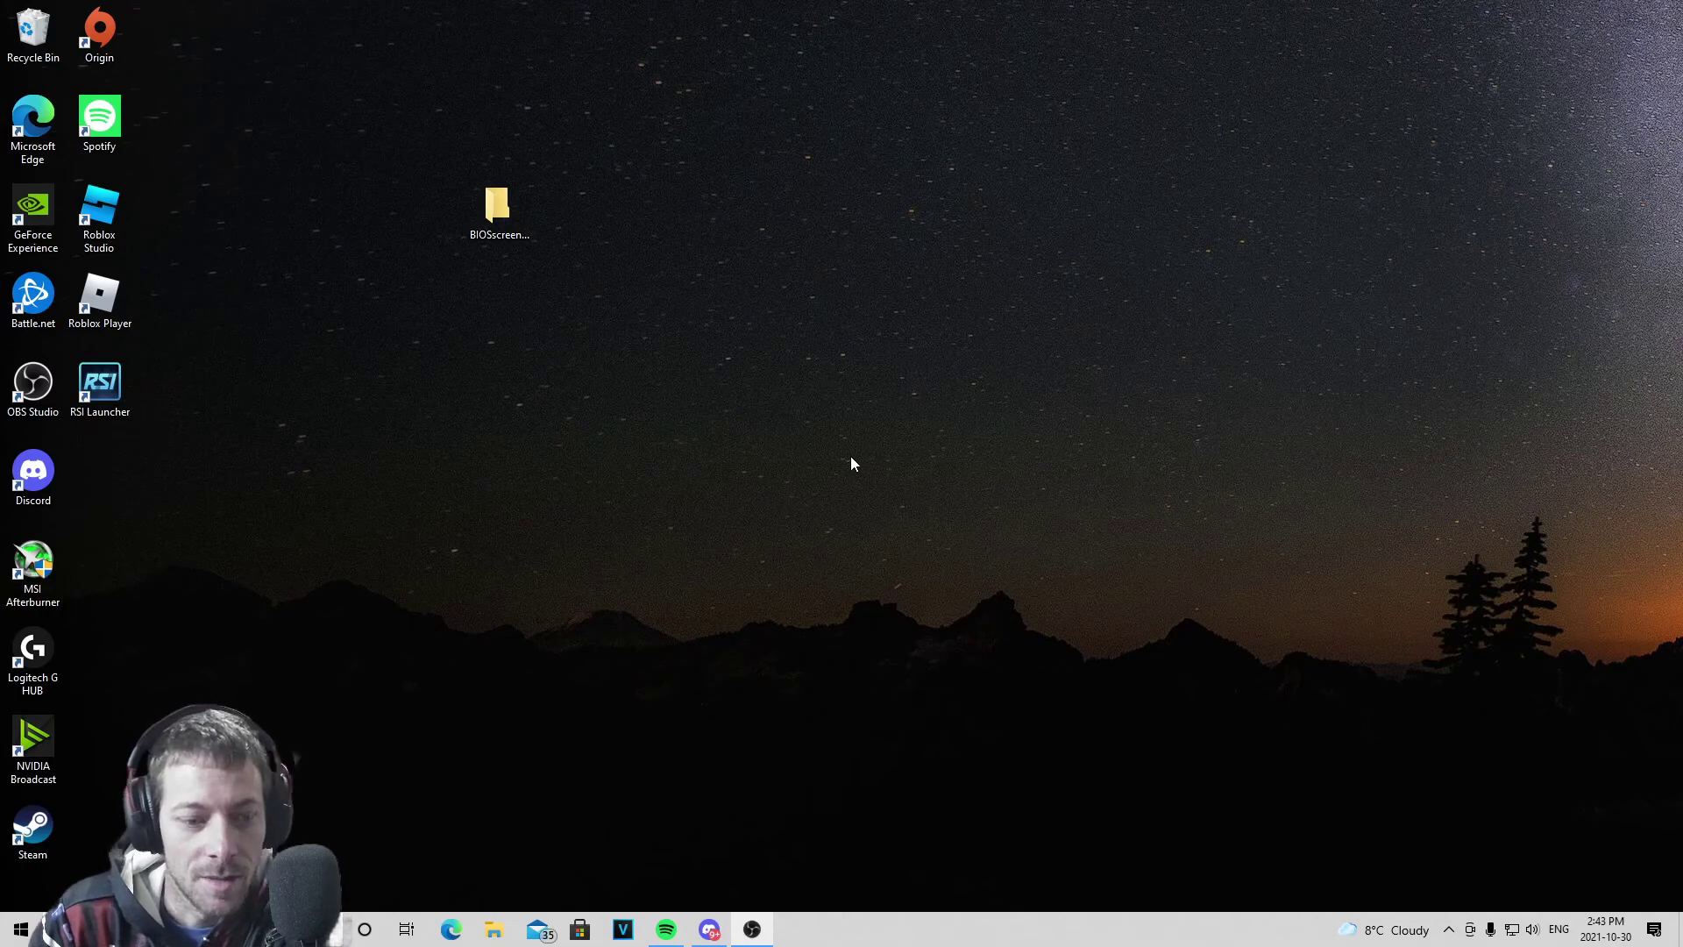
In Microsoft Edge, search Google for "tomahawk max 2 bios" and open the BIOS downloads on MSI's B450 TOMAHAWK MAX II support page.
{"action": "left_click", "coordinate": [450, 930]}
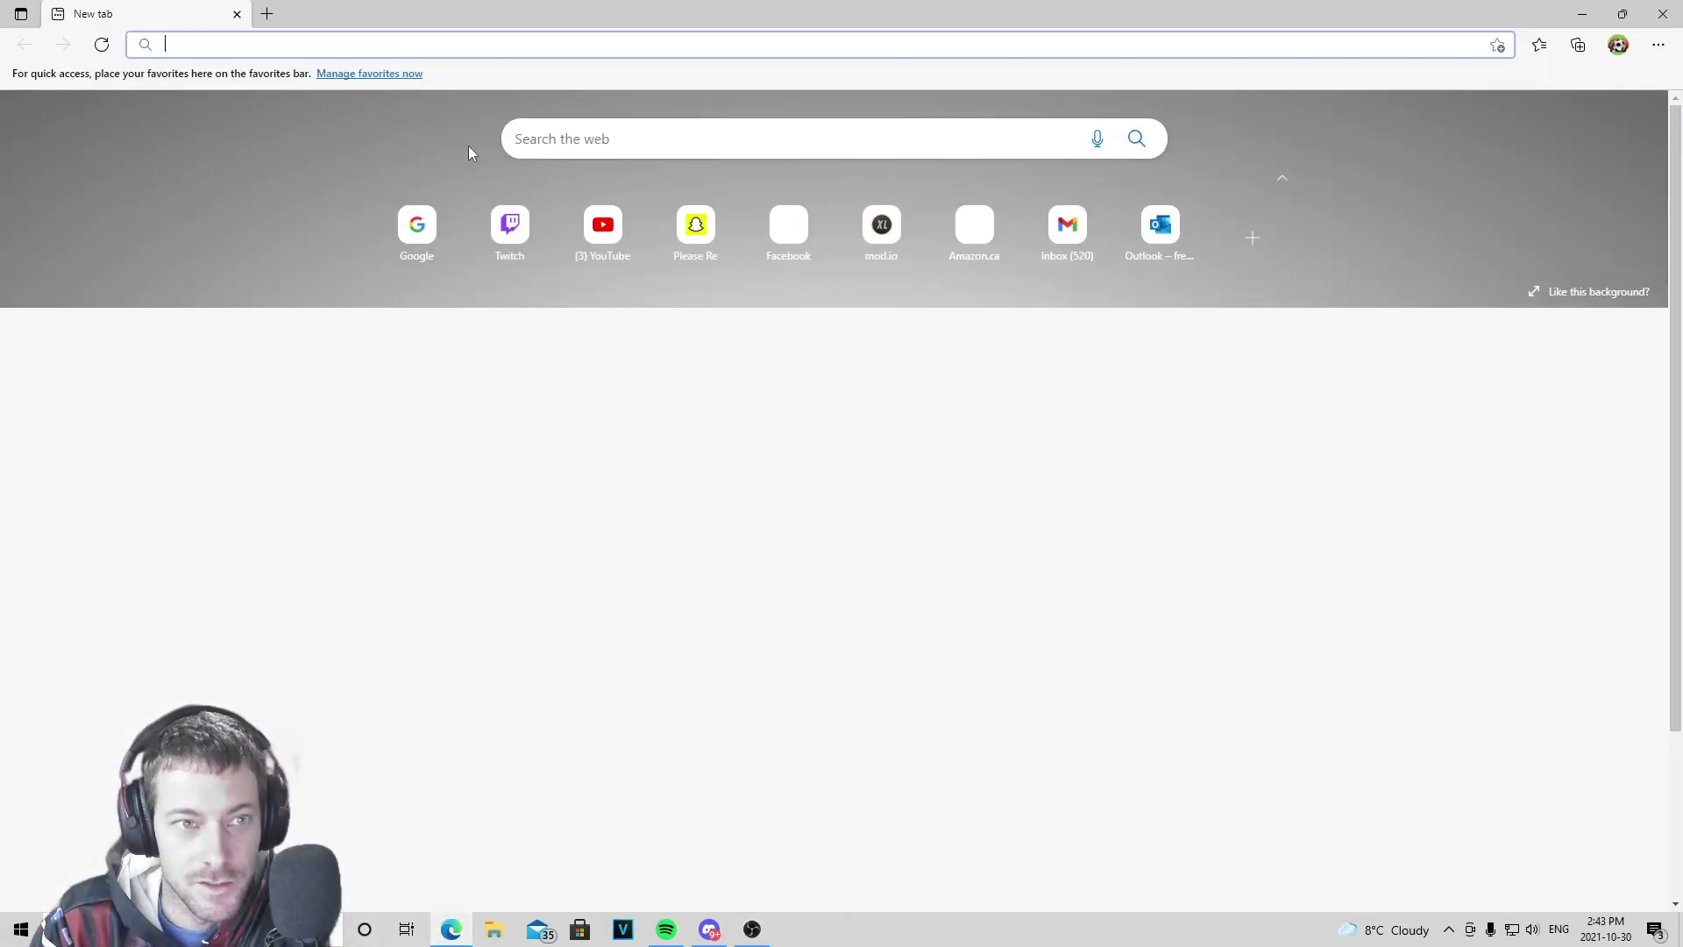
{"action": "left_click", "coordinate": [416, 225]}
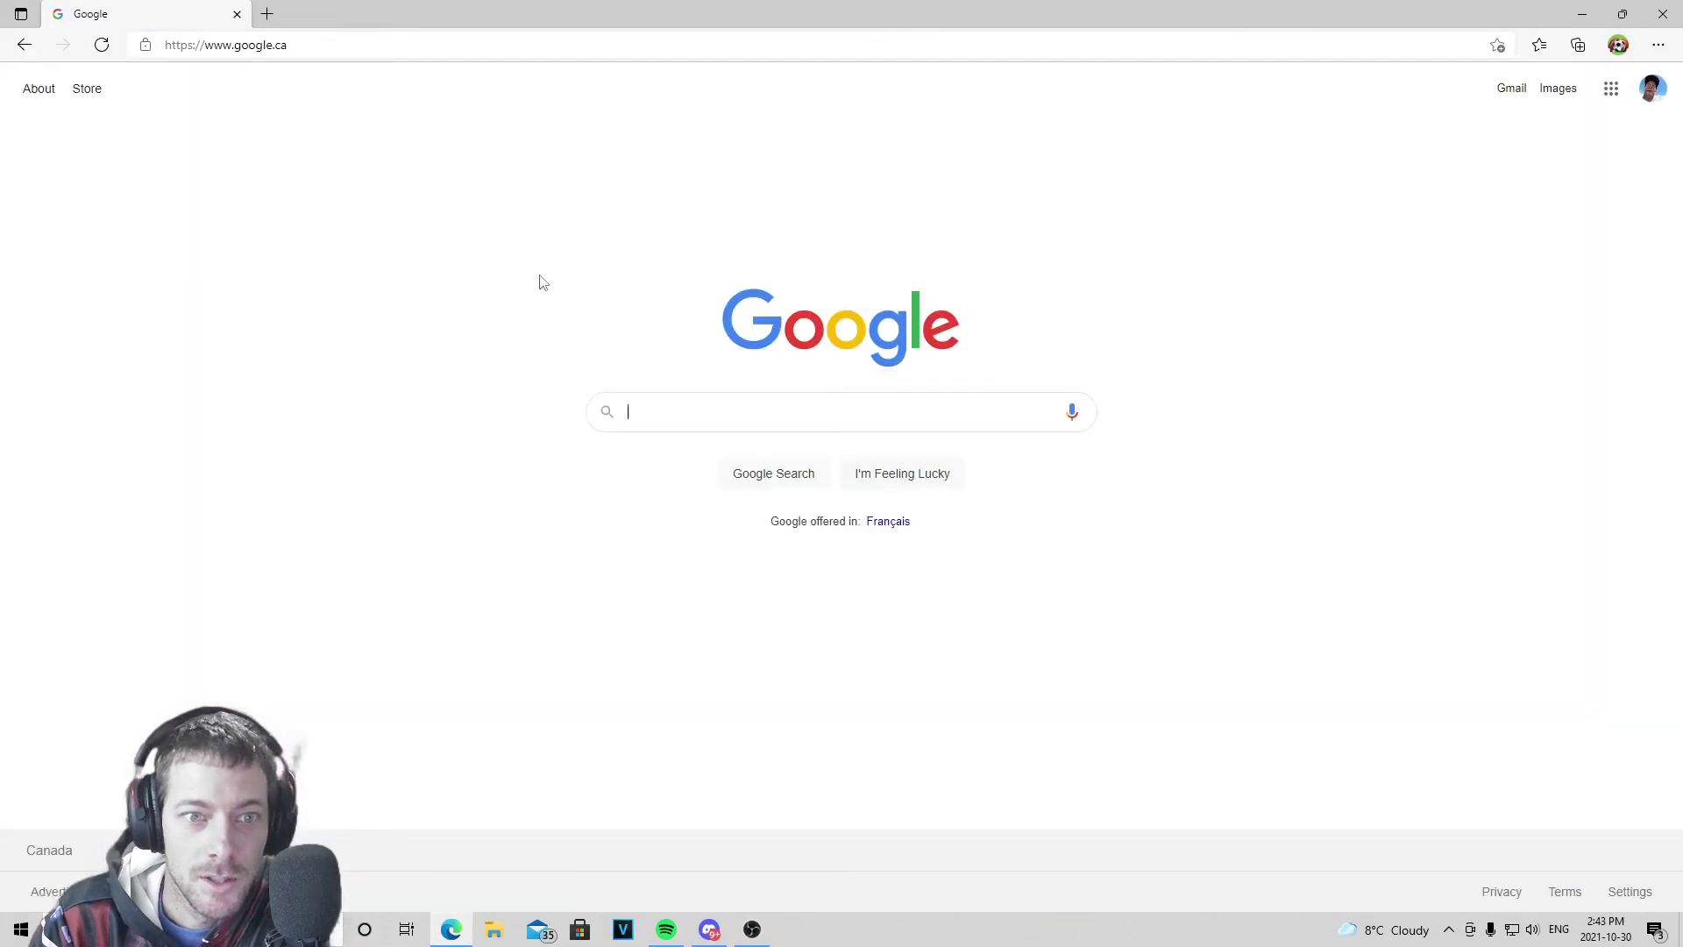
{"action": "left_click", "coordinate": [674, 412]}
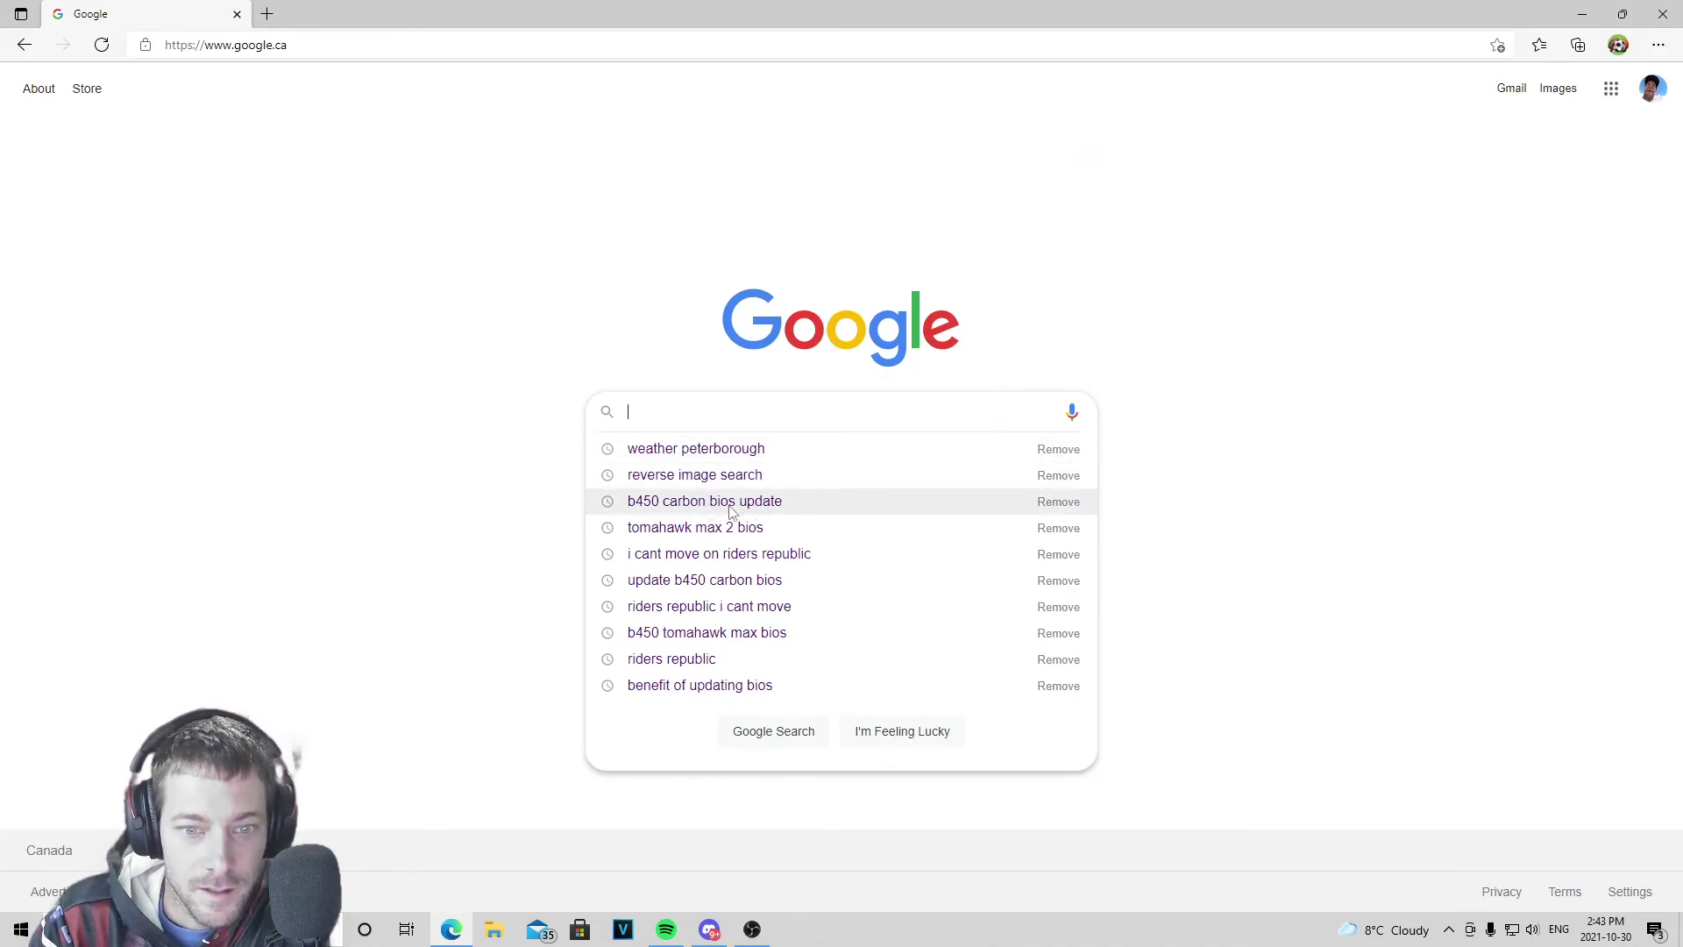
{"action": "left_click", "coordinate": [707, 527]}
{"action": "left_click", "coordinate": [316, 255]}
{"action": "scroll", "coordinate": [646, 503], "scroll_direction": "down", "scroll_amount": 1}
{"action": "left_click", "coordinate": [605, 434]}
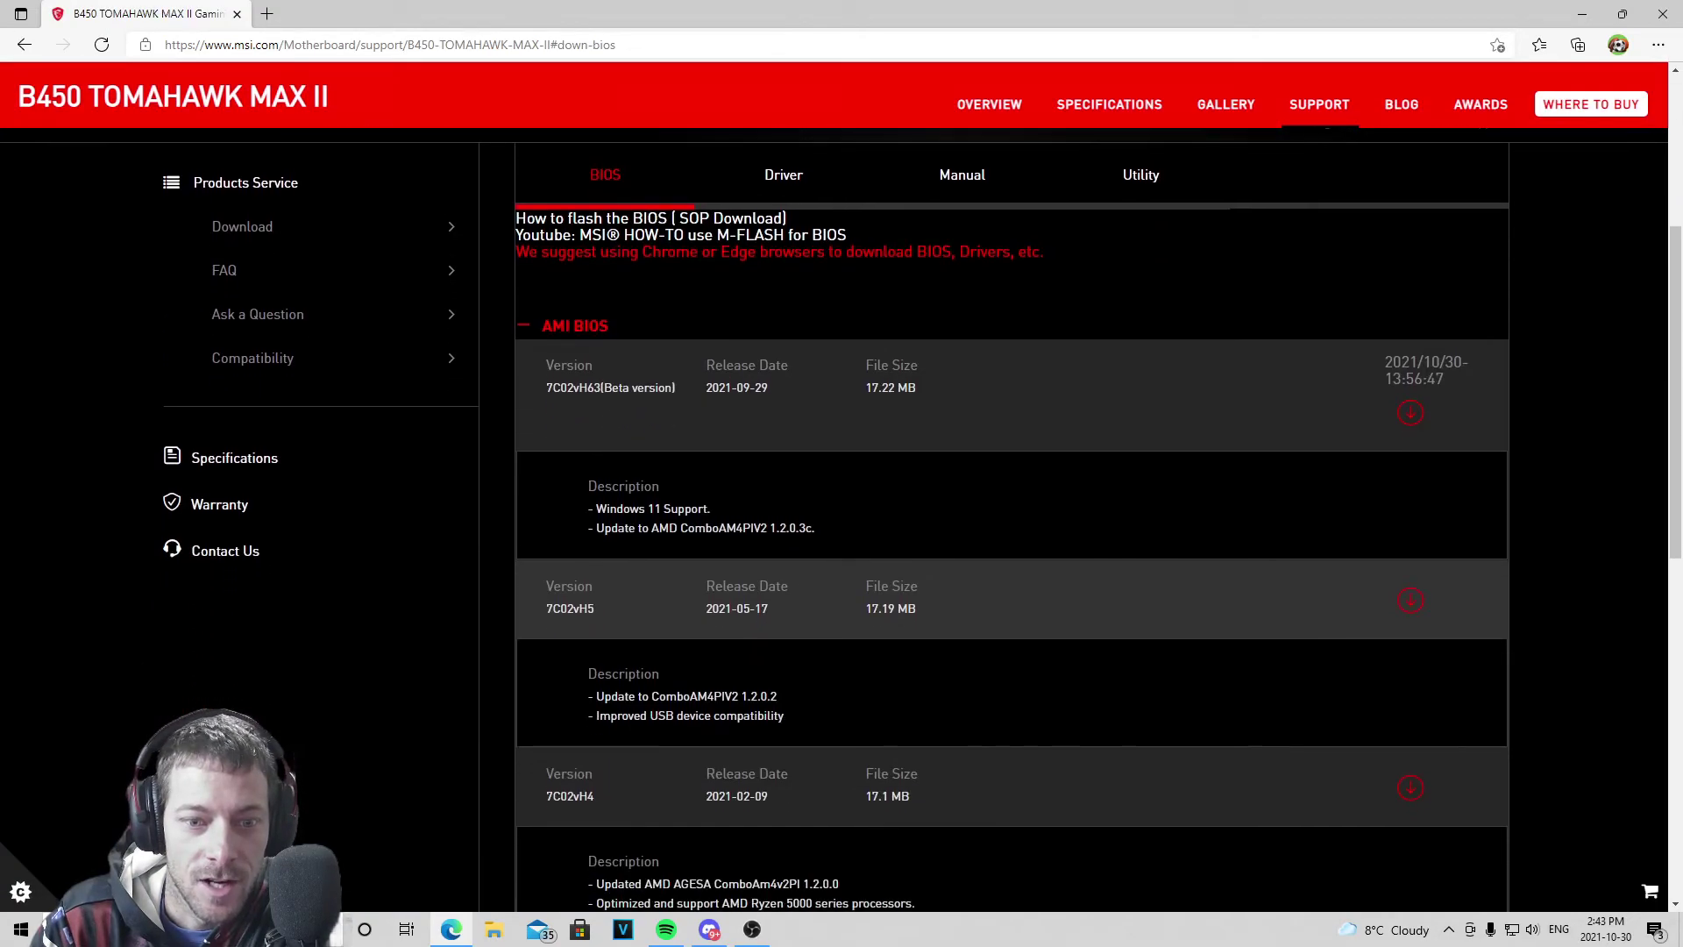
Review the listed AMI BIOS versions and download the 7C02vH63 beta version.
{"action": "scroll", "coordinate": [646, 432], "scroll_direction": "down", "scroll_amount": 1}
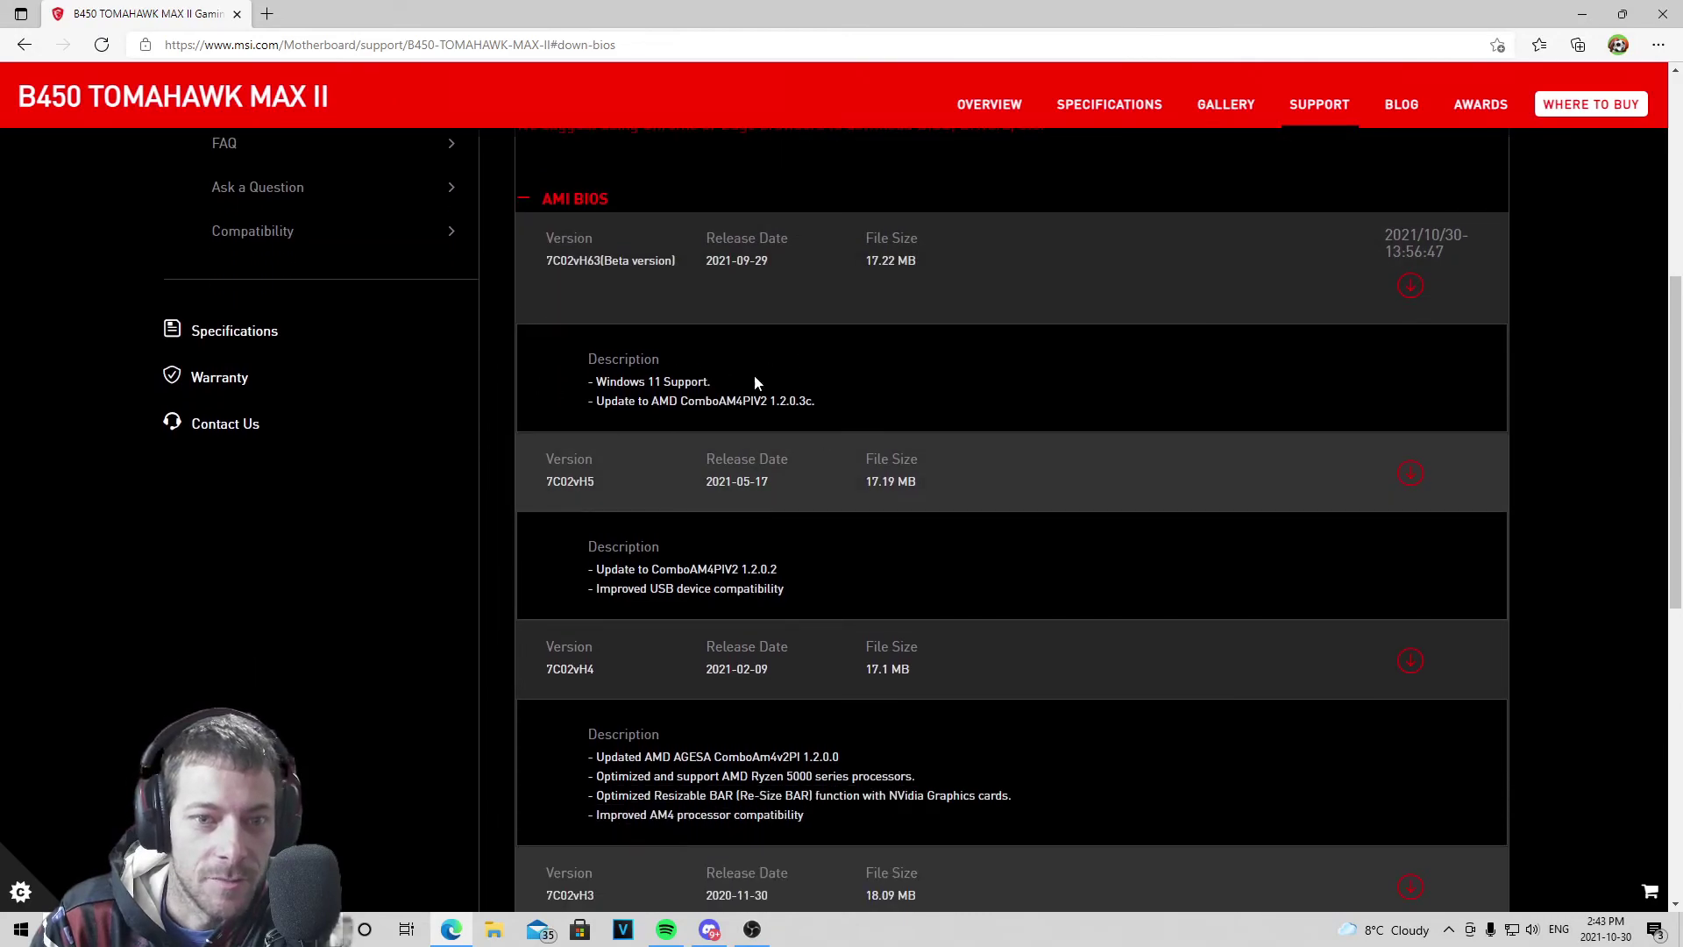
{"action": "scroll", "coordinate": [666, 421], "scroll_direction": "down", "scroll_amount": 1}
{"action": "scroll", "coordinate": [568, 478], "scroll_direction": "down", "scroll_amount": 2}
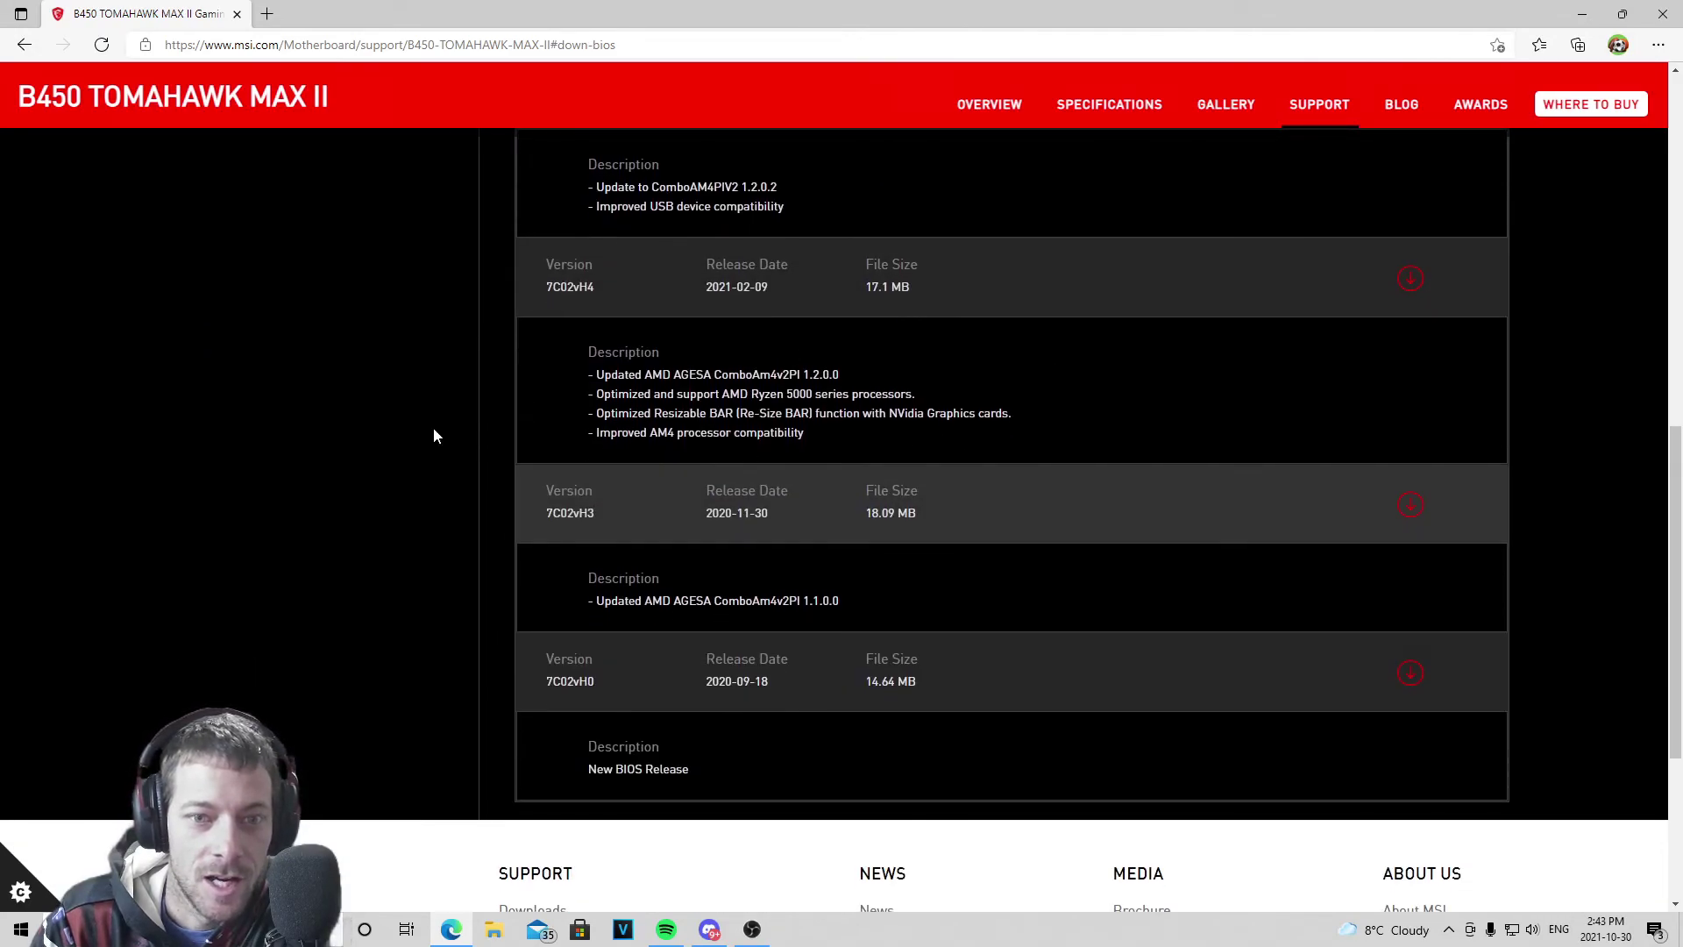
{"action": "scroll", "coordinate": [437, 419], "scroll_direction": "down", "scroll_amount": 1}
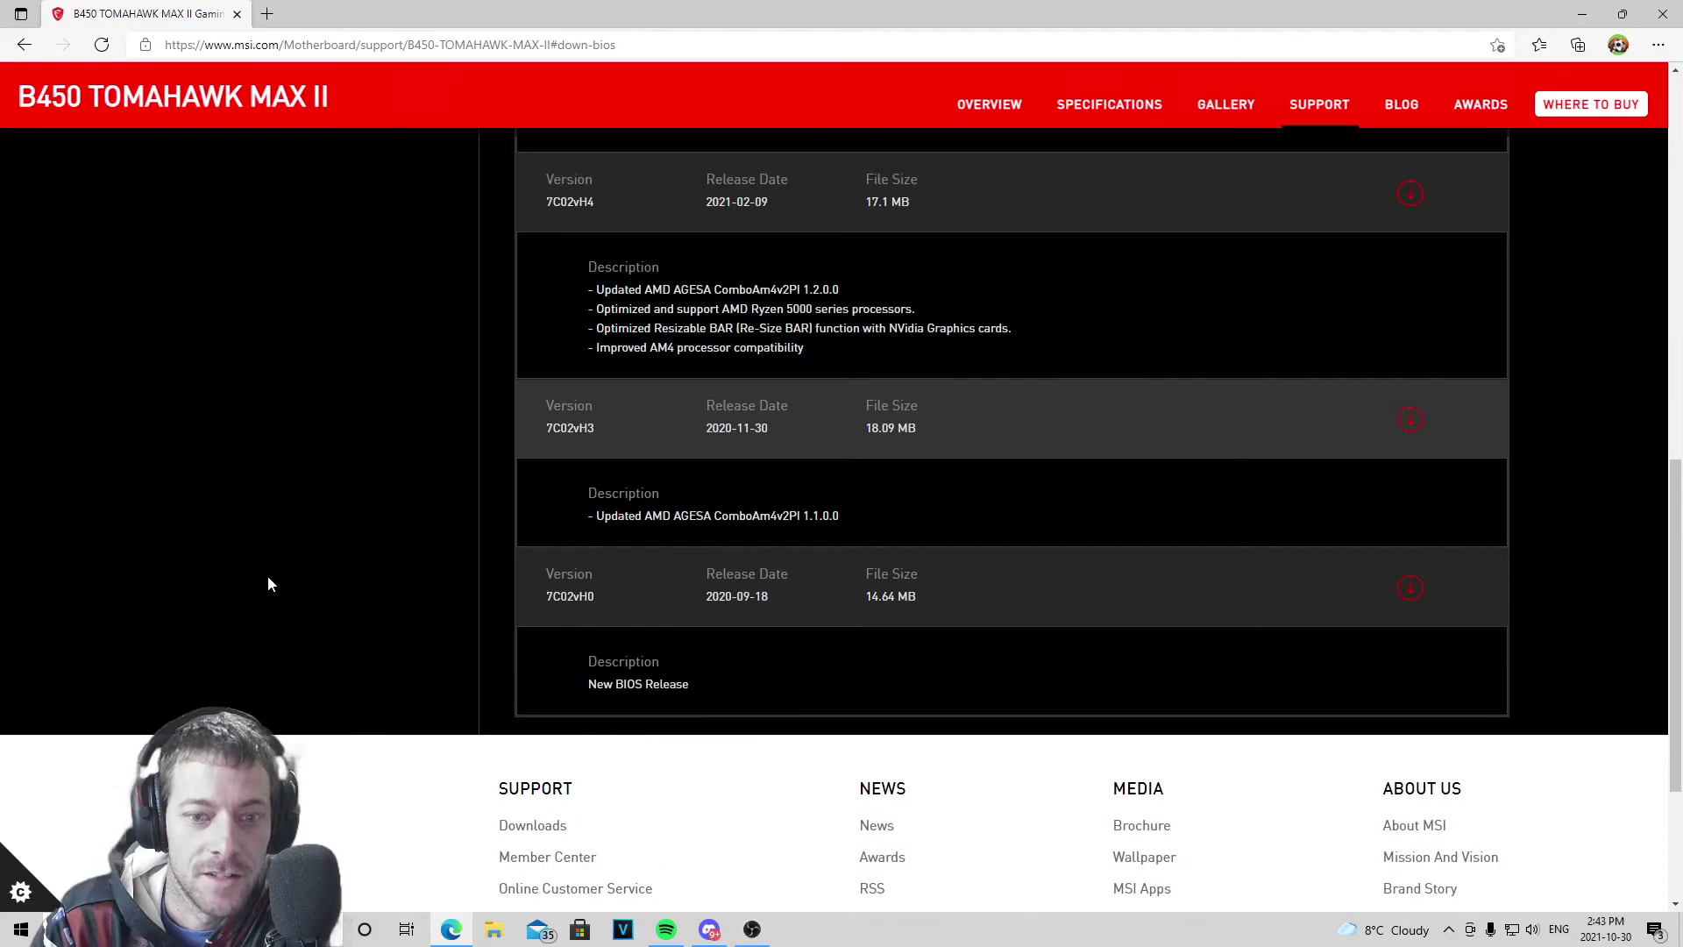
{"action": "scroll", "coordinate": [269, 583], "scroll_direction": "up", "scroll_amount": 8}
{"action": "scroll", "coordinate": [274, 590], "scroll_direction": "down", "scroll_amount": 3}
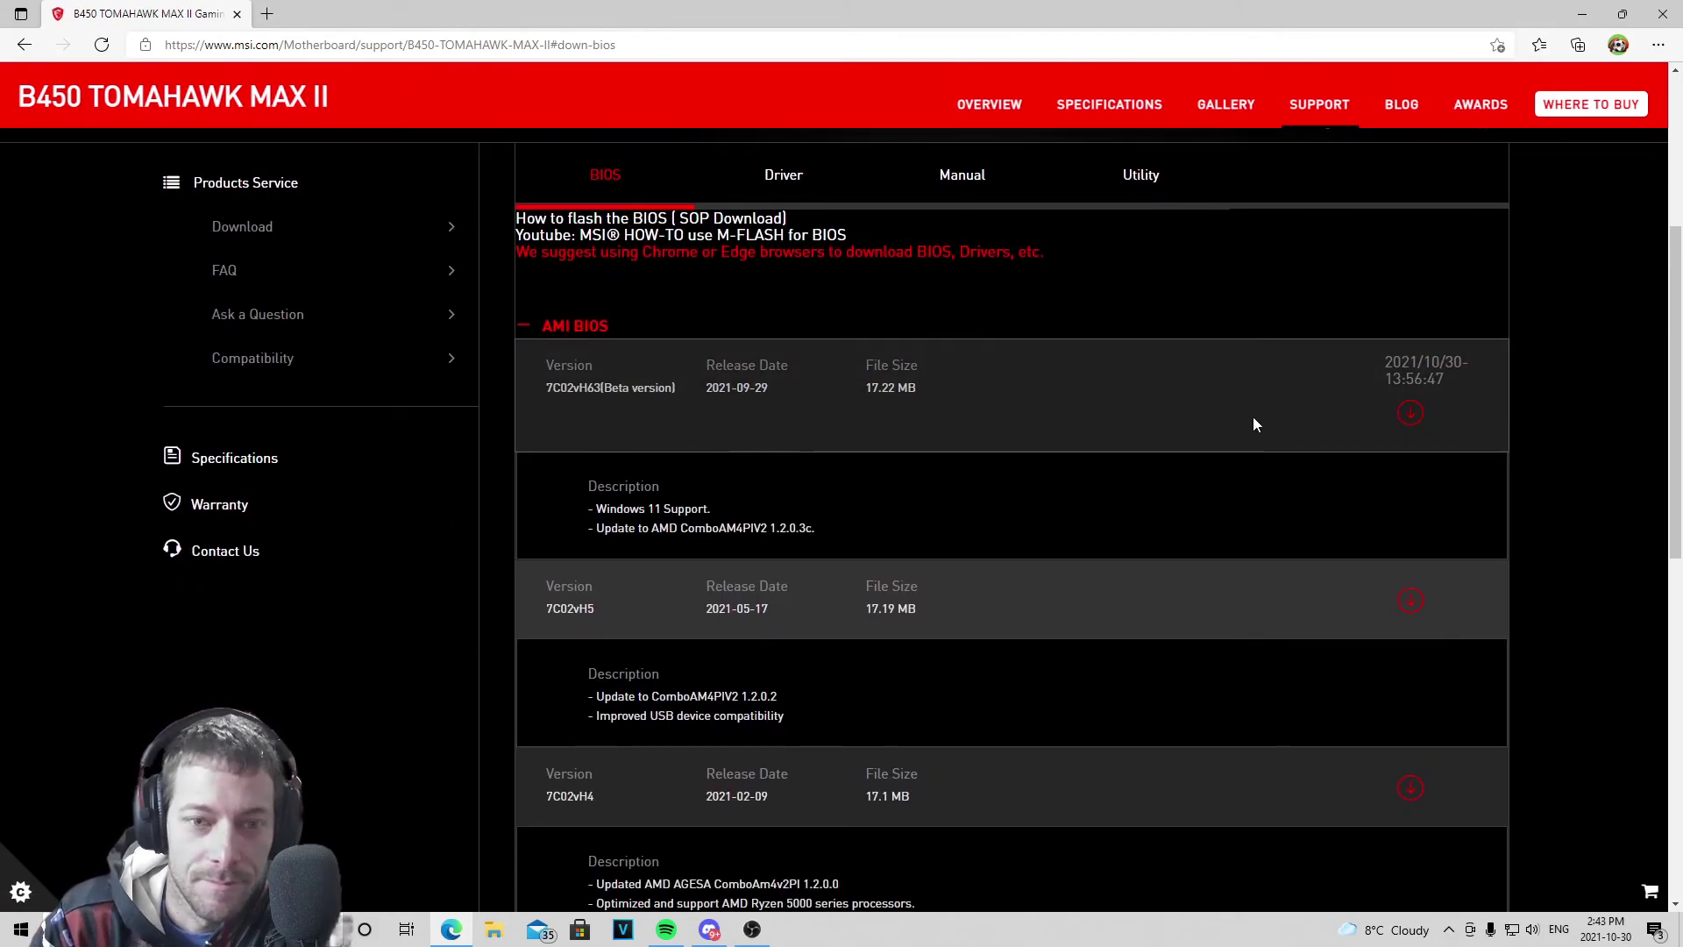
{"action": "left_click", "coordinate": [1411, 413]}
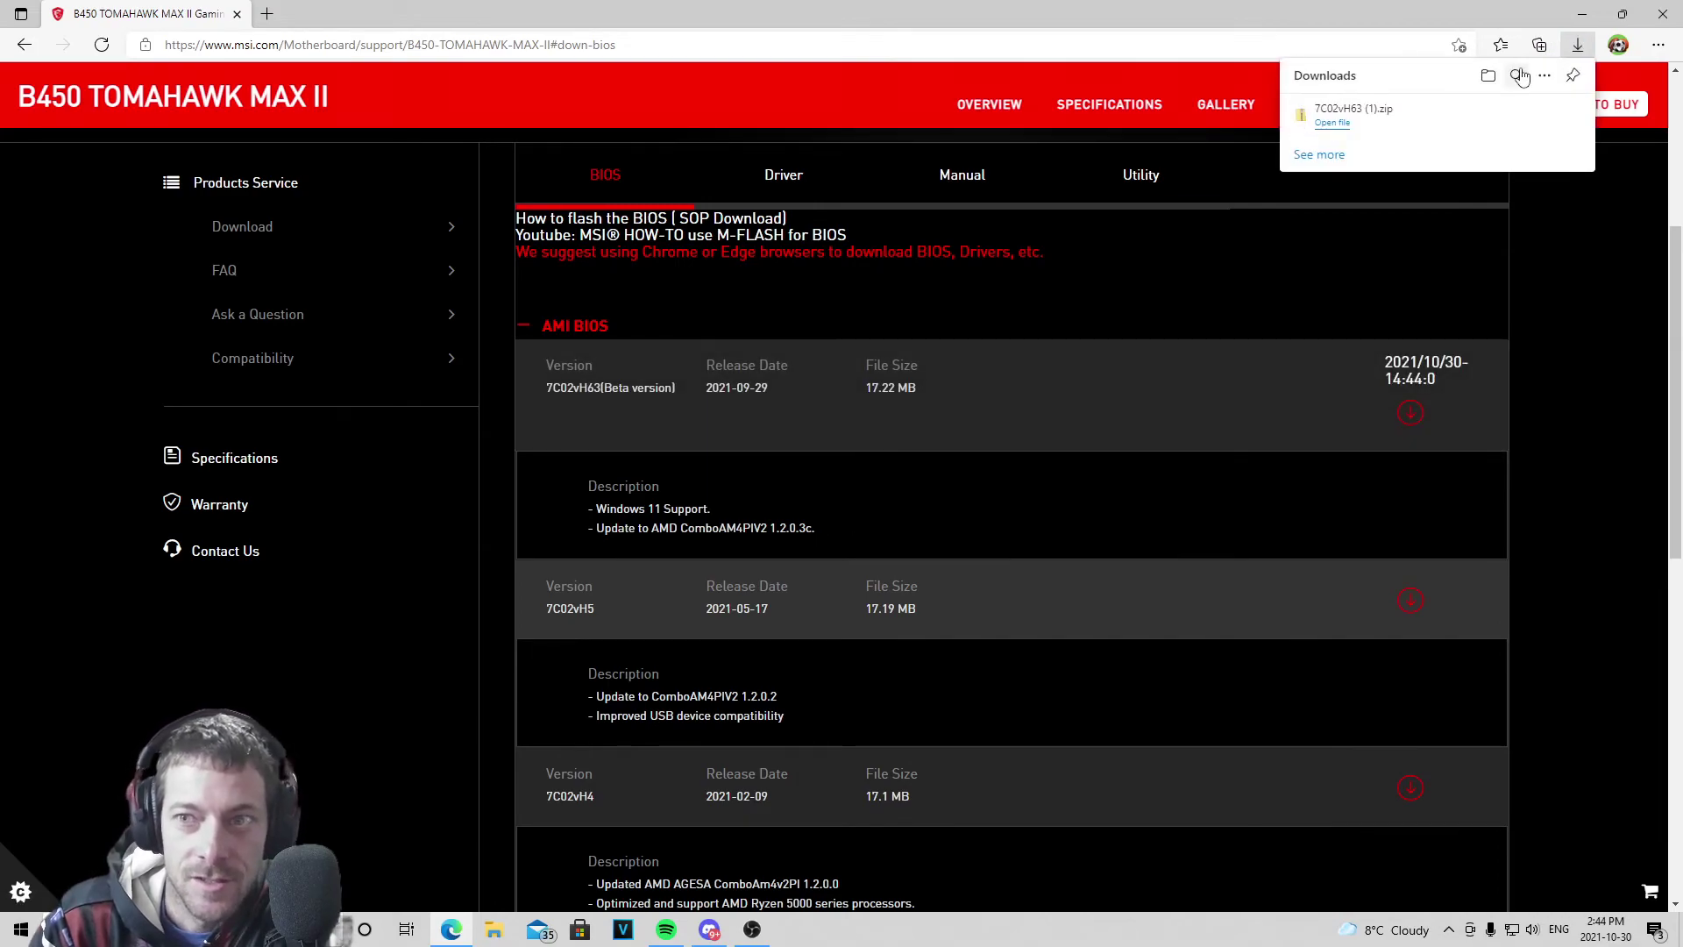
Open the downloaded 7C02vH63 archive, go into its 7C02vH63 folder, and minimize the browser.
{"action": "left_click", "coordinate": [1333, 122]}
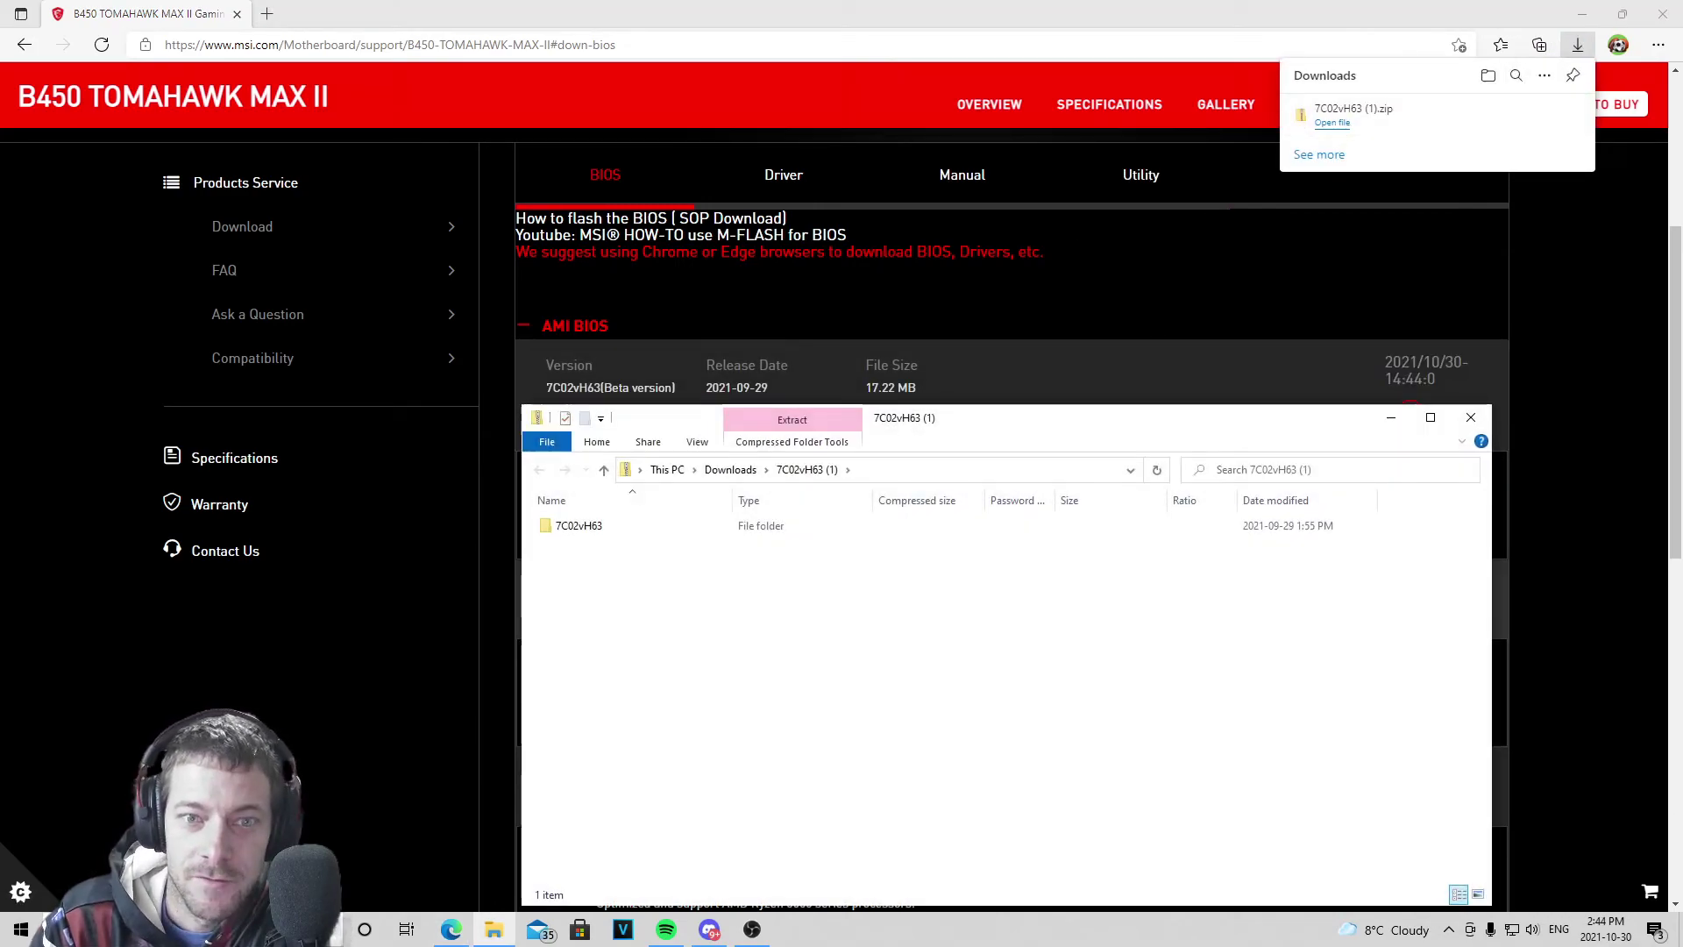
{"action": "right_click", "coordinate": [640, 529]}
{"action": "left_click", "coordinate": [579, 532]}
{"action": "double_click", "coordinate": [578, 529]}
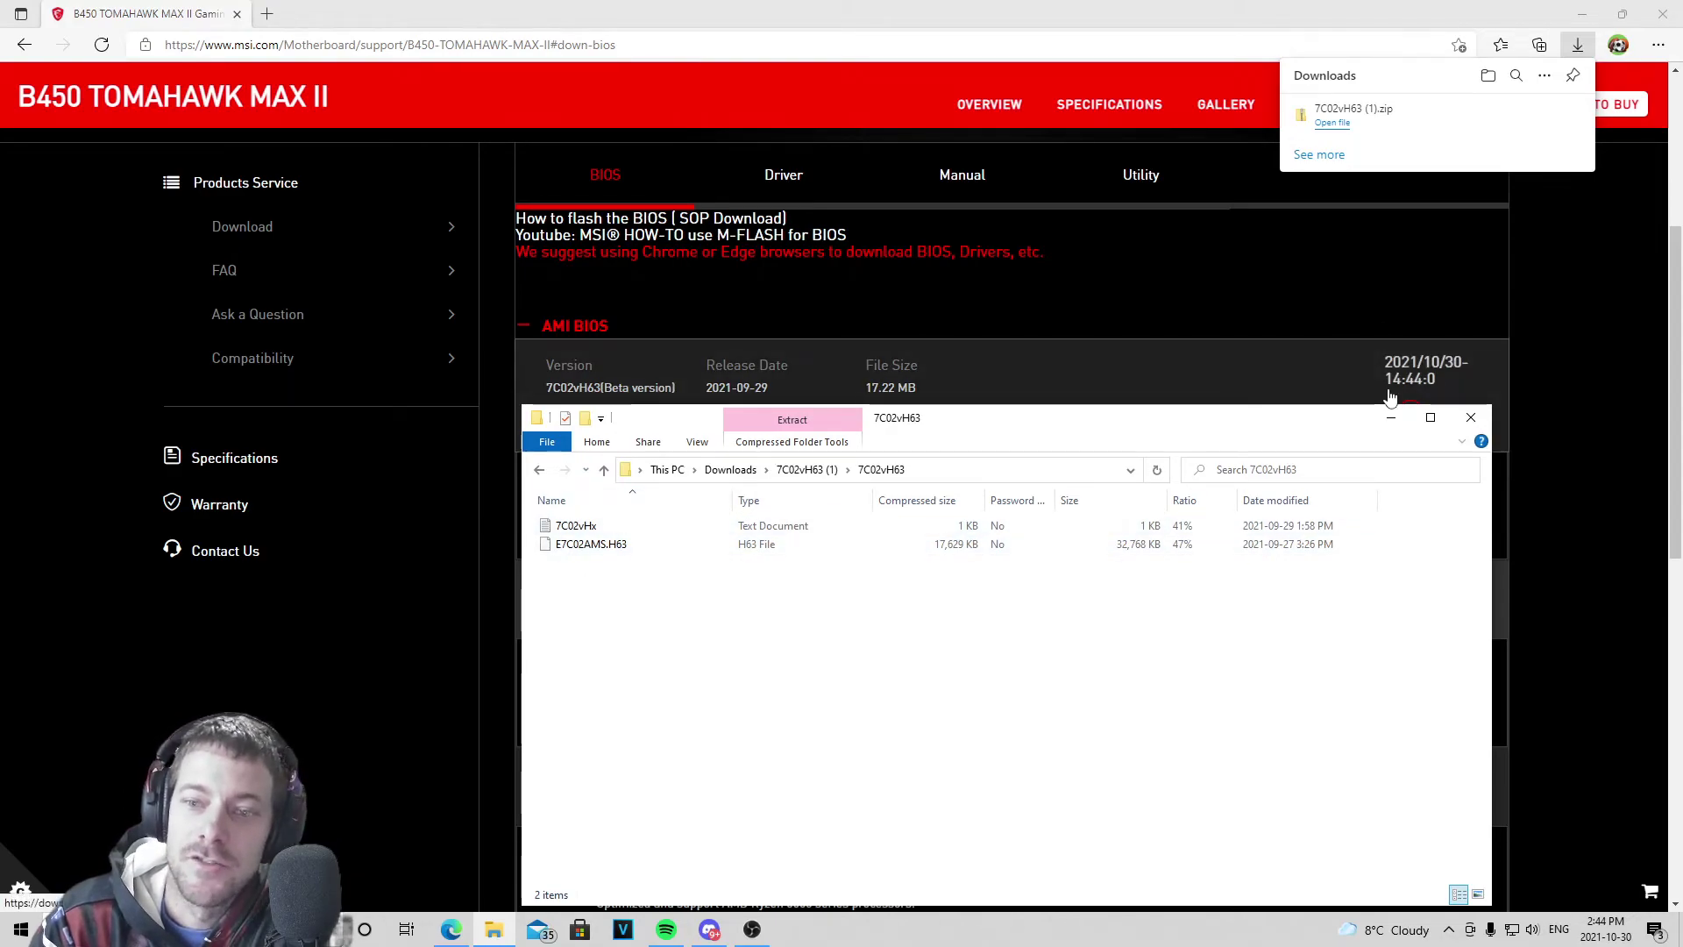
{"action": "left_click", "coordinate": [1589, 19]}
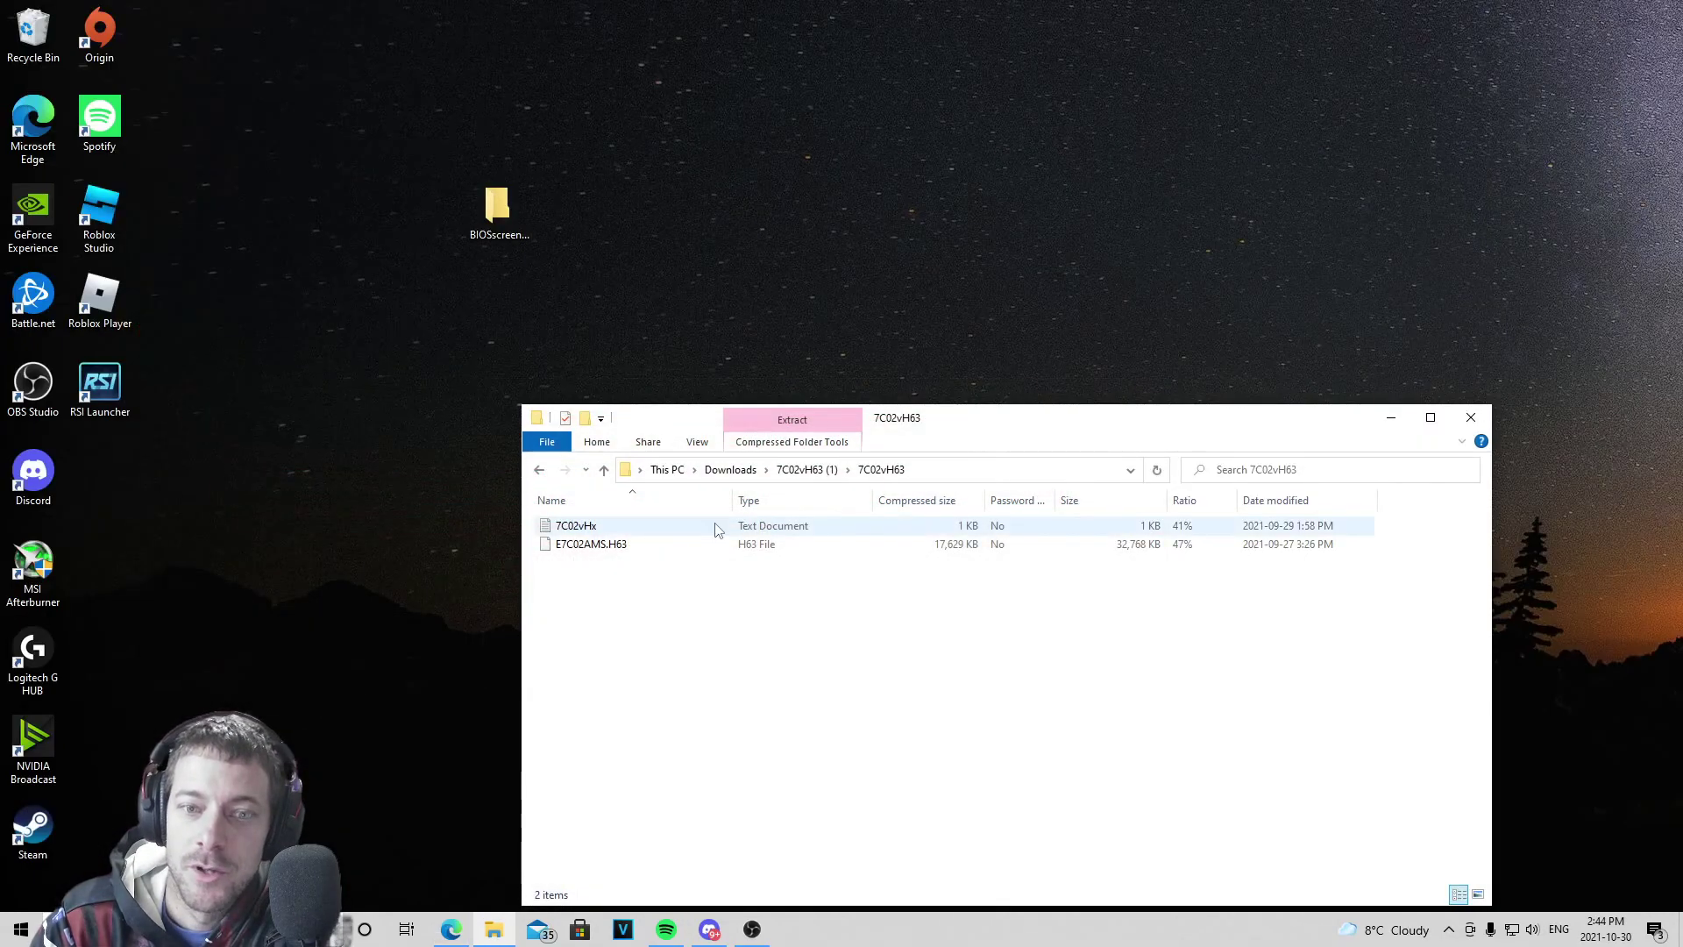
Open a second File Explorer window and go up to the Desktop level that lists the USB drives.
{"action": "left_click", "coordinate": [494, 935]}
{"action": "right_click", "coordinate": [494, 934]}
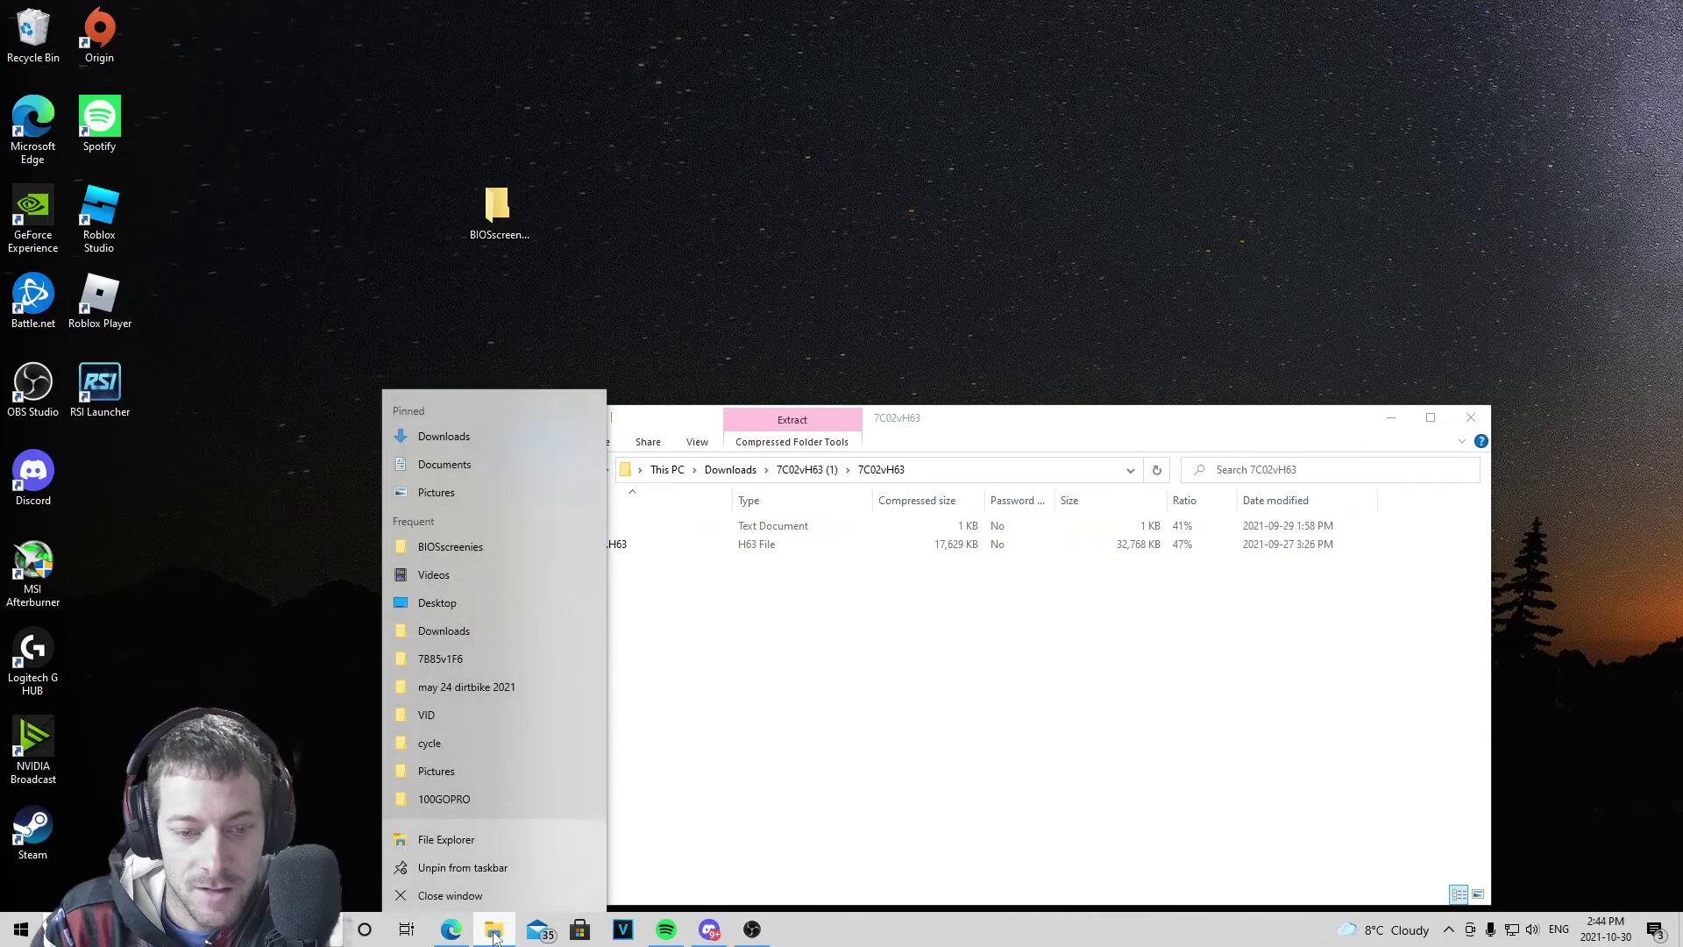
{"action": "left_click", "coordinate": [438, 840]}
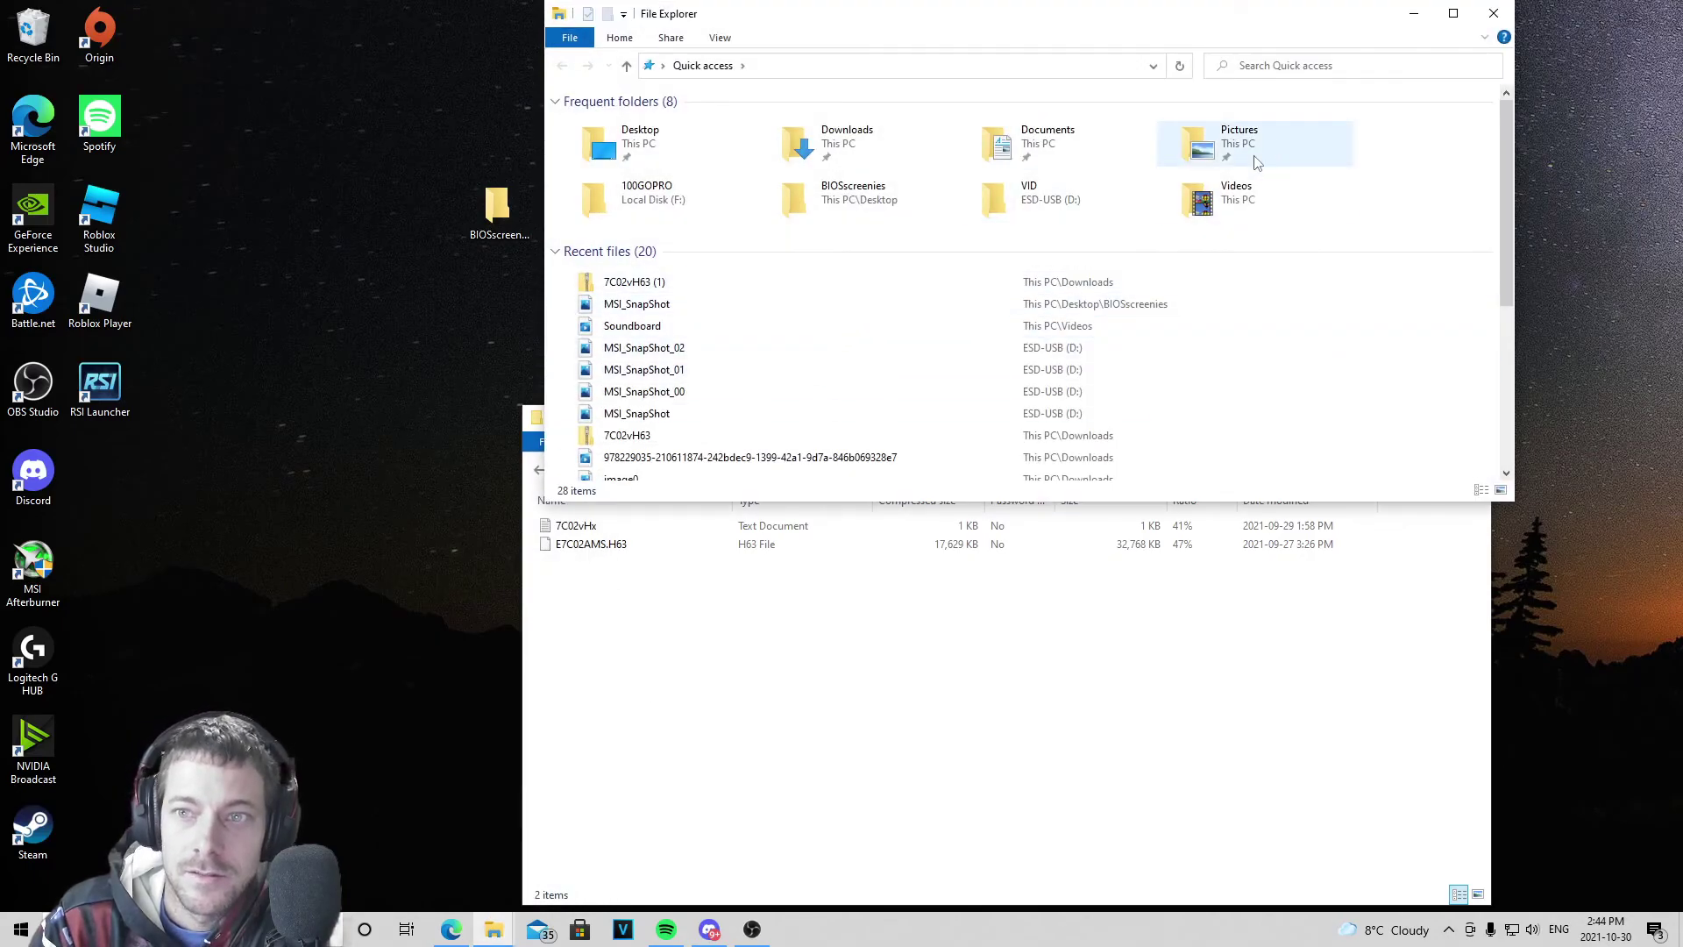
{"action": "left_click", "coordinate": [628, 66]}
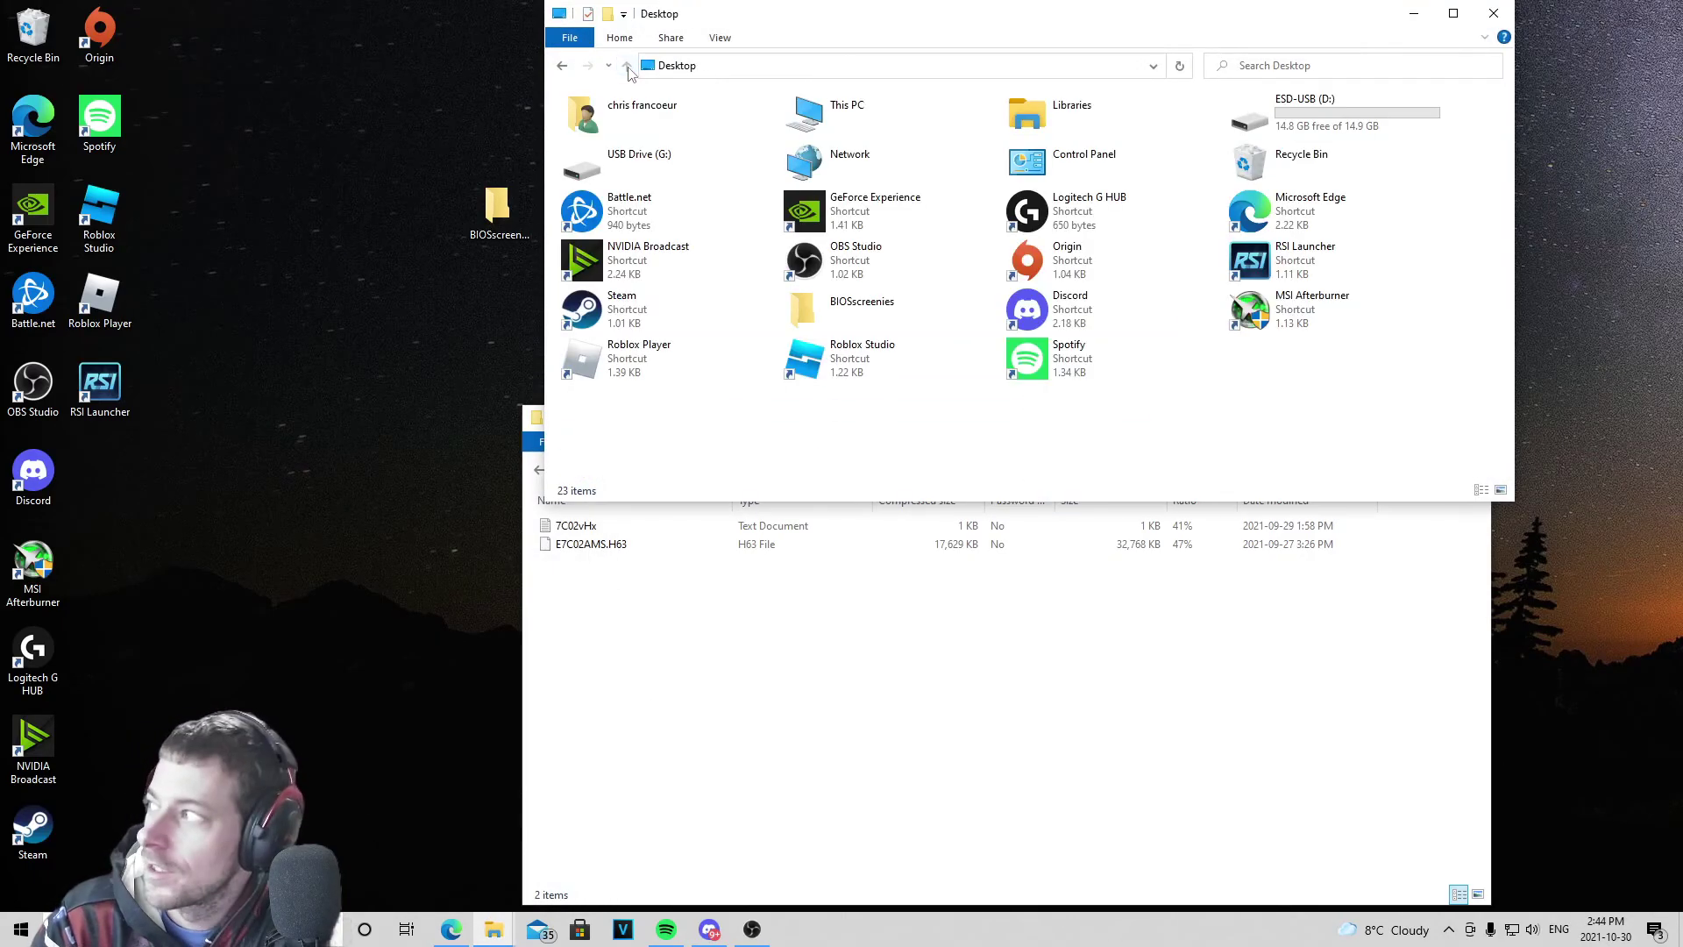
Quick-format the ESD-USB (D:) drive as FAT32 with the volume label ESD-USB.
{"action": "right_click", "coordinate": [1322, 120]}
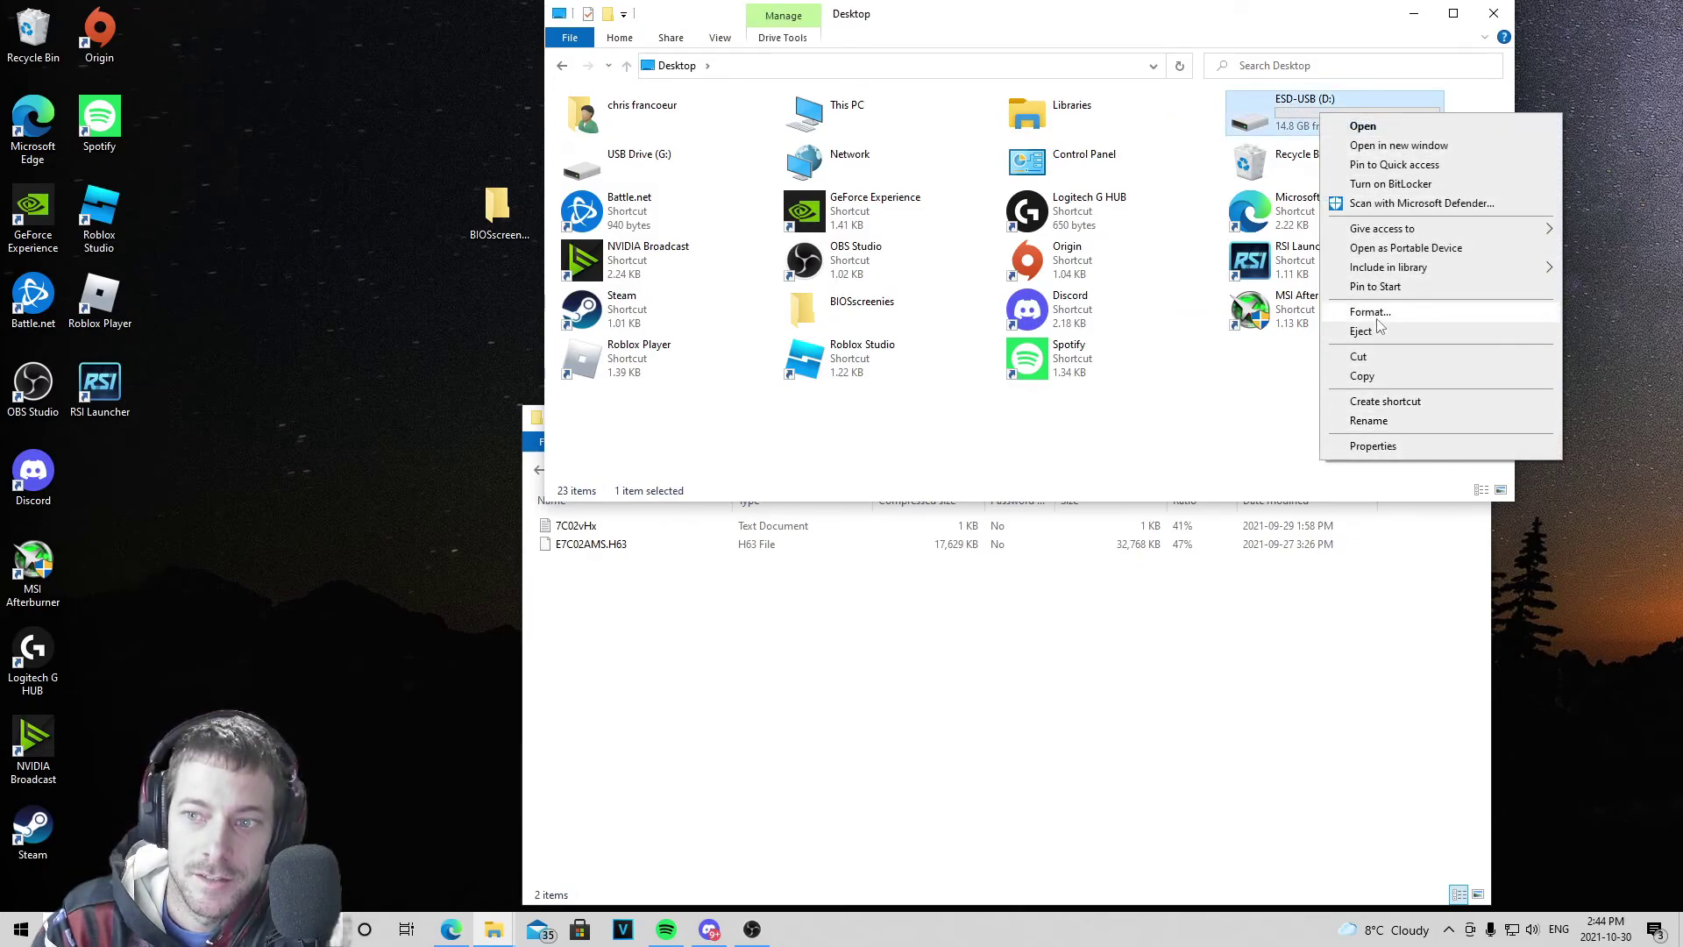
{"action": "left_click", "coordinate": [1348, 314]}
{"action": "left_click", "coordinate": [731, 548]}
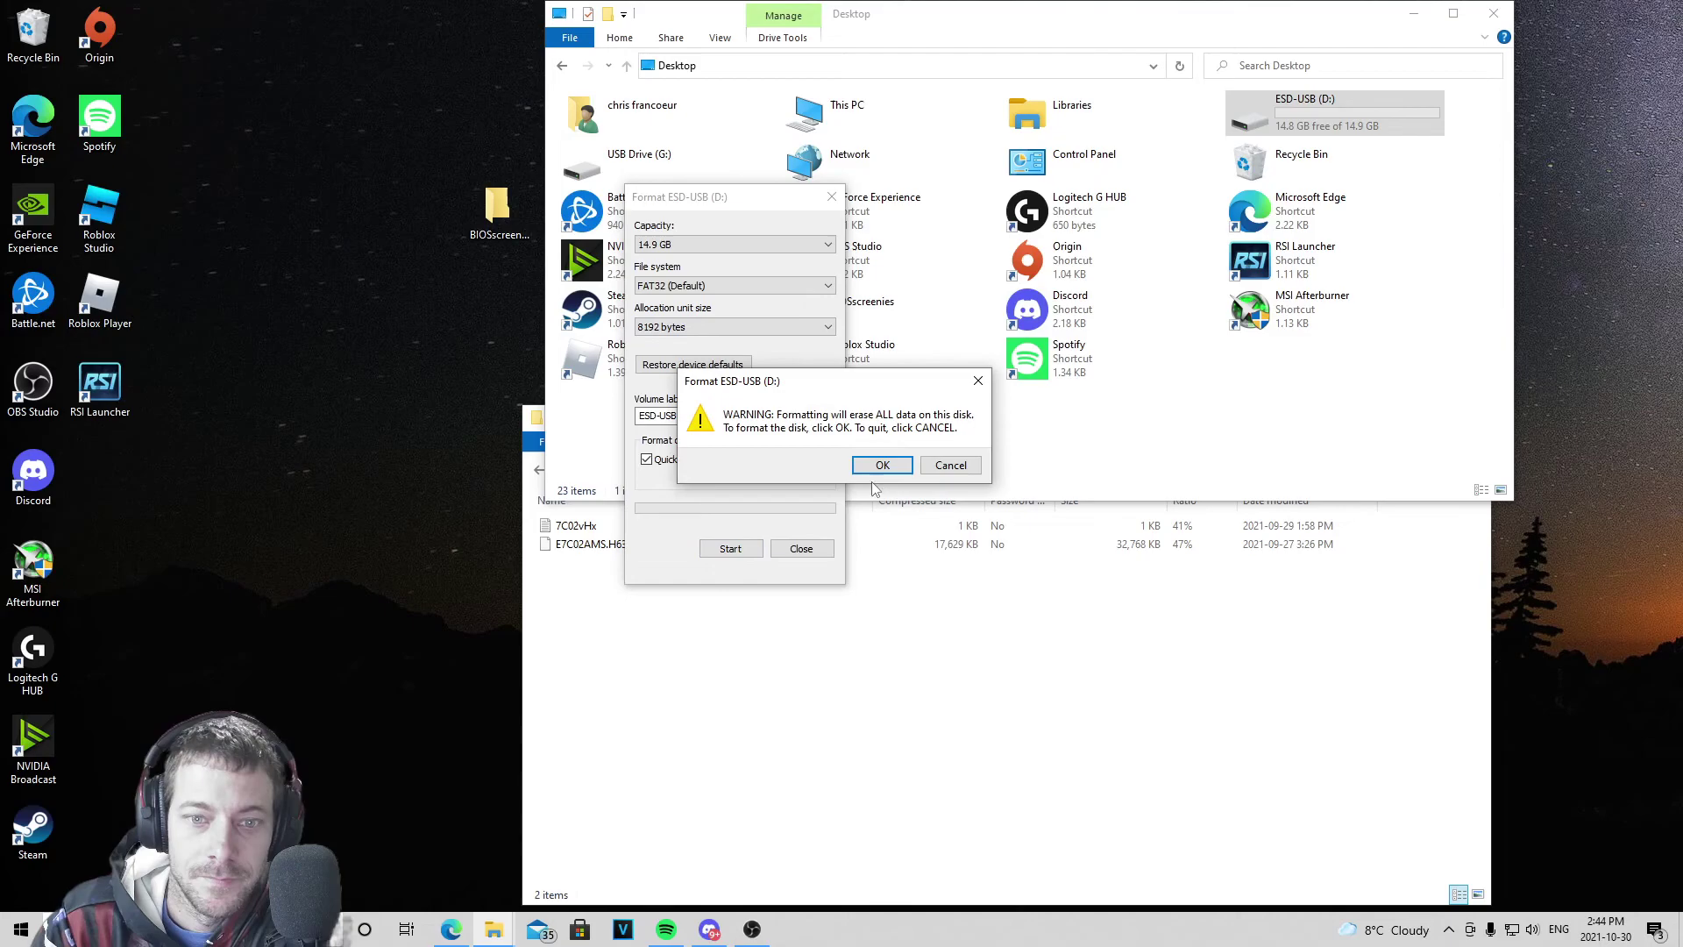
{"action": "left_click", "coordinate": [882, 465]}
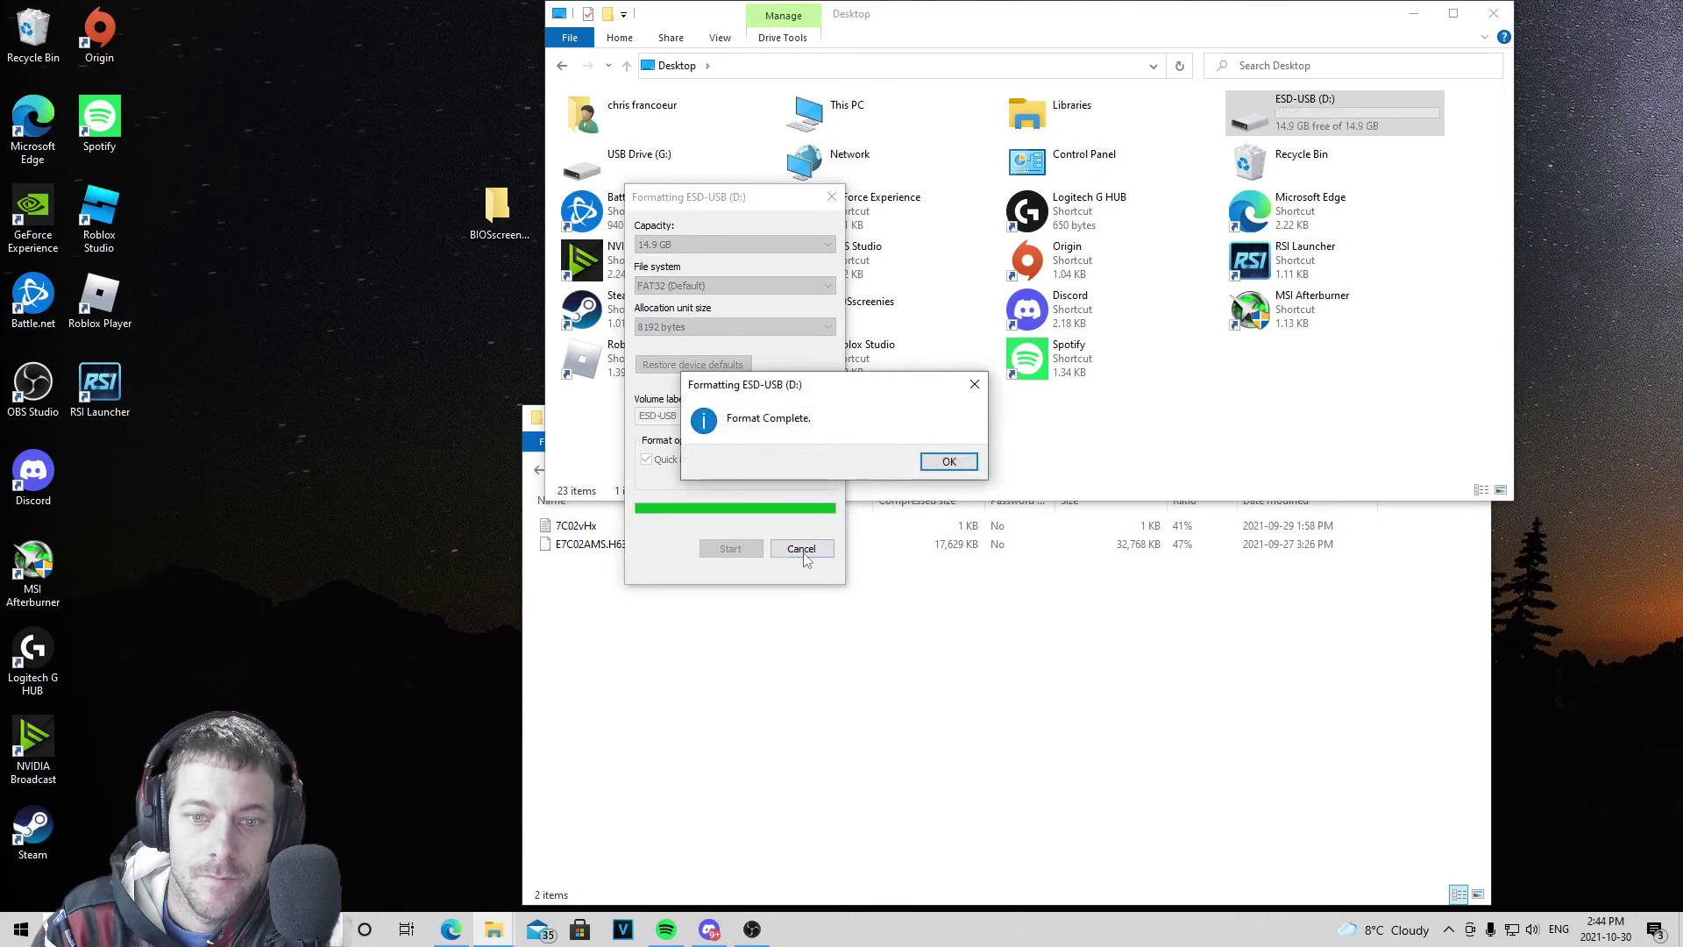
{"action": "left_click", "coordinate": [948, 461]}
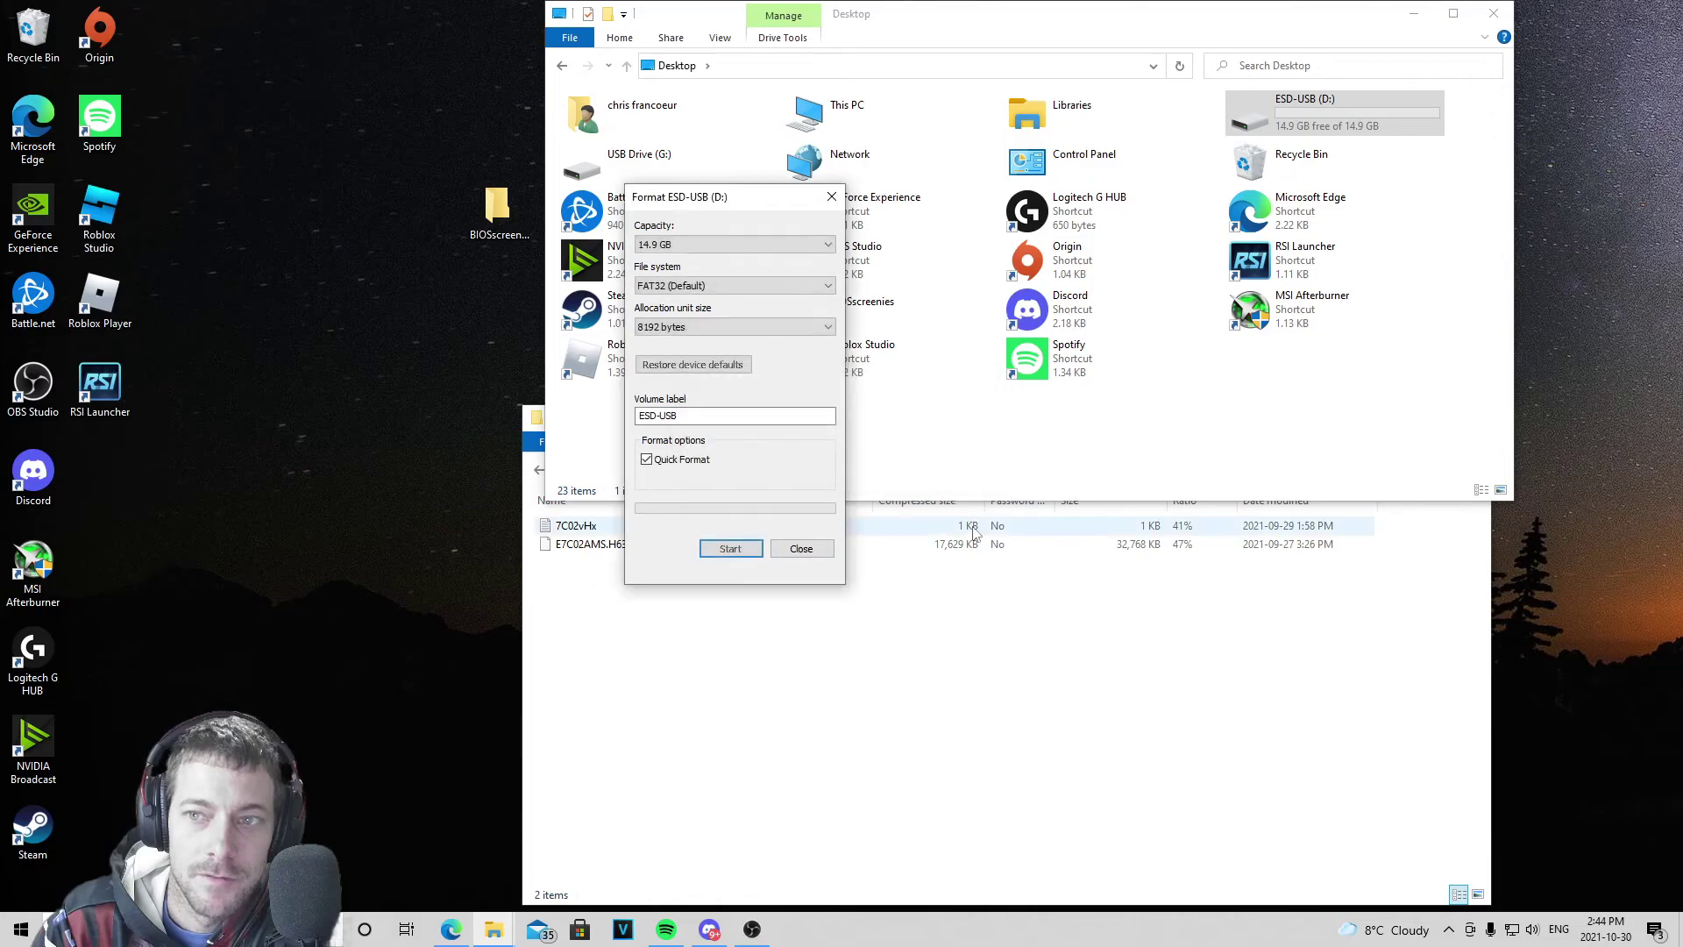
{"action": "left_click", "coordinate": [831, 197]}
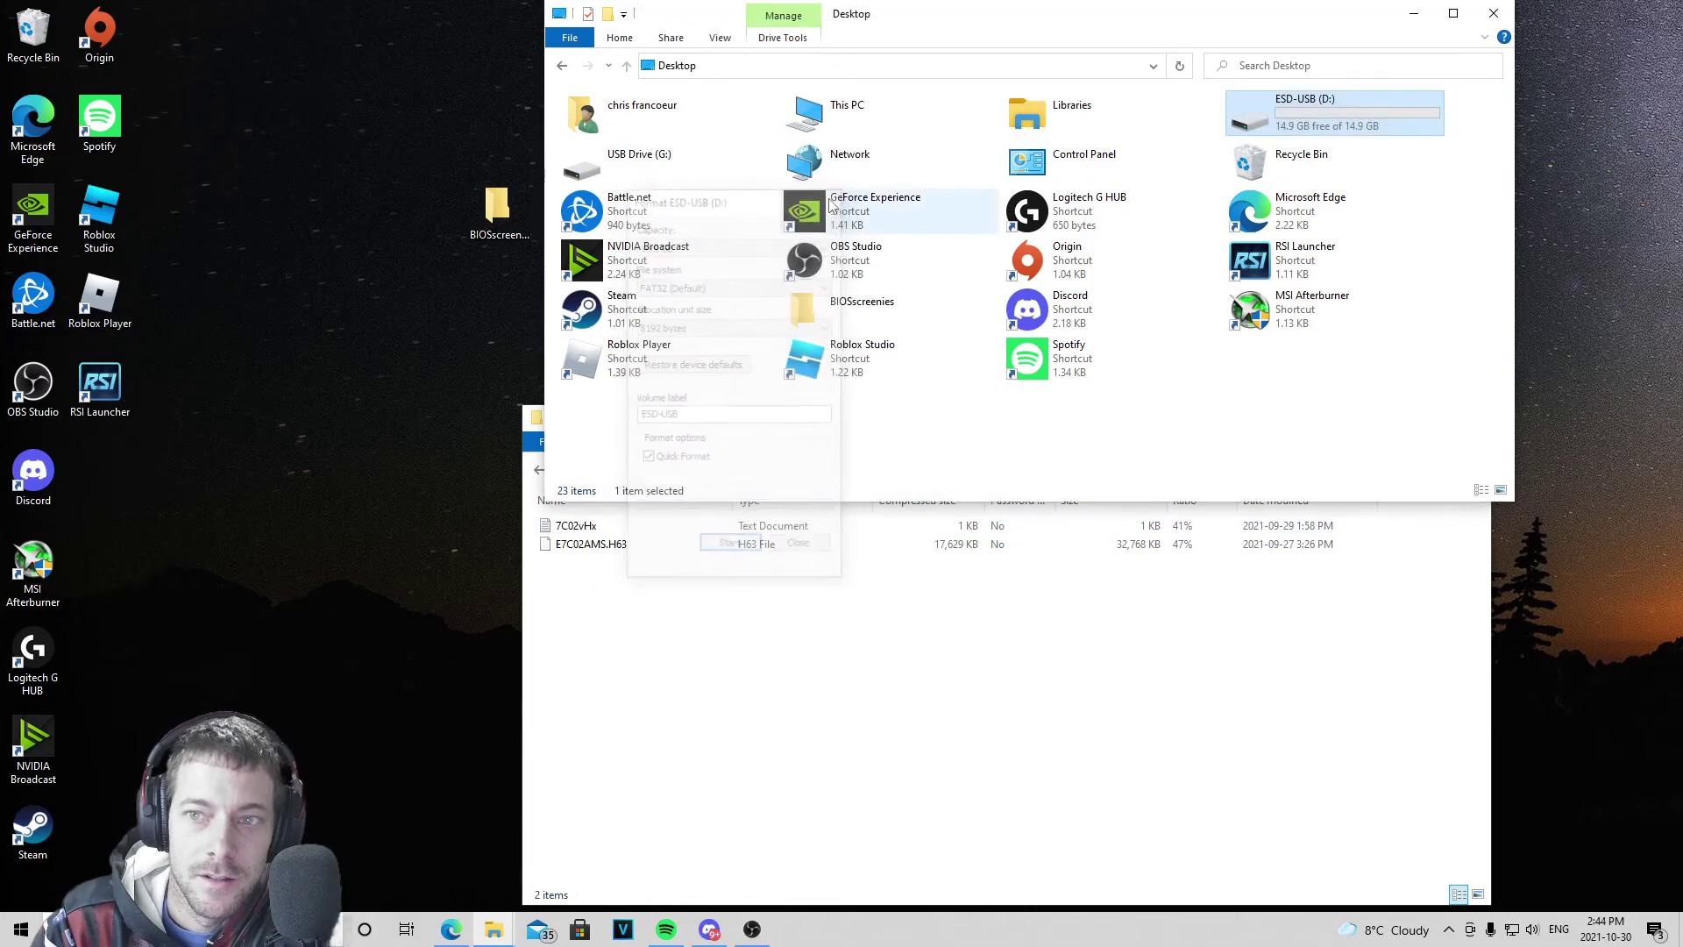
Copy 7C02vHx and E7C02AMS.H63 from the archive folder to the ESD-USB (D:) drive and close both folder windows.
{"action": "double_click", "coordinate": [1305, 121]}
{"action": "left_click", "coordinate": [670, 609]}
{"action": "left_click_drag", "start_coordinate": [671, 610], "coordinate": [707, 240]}
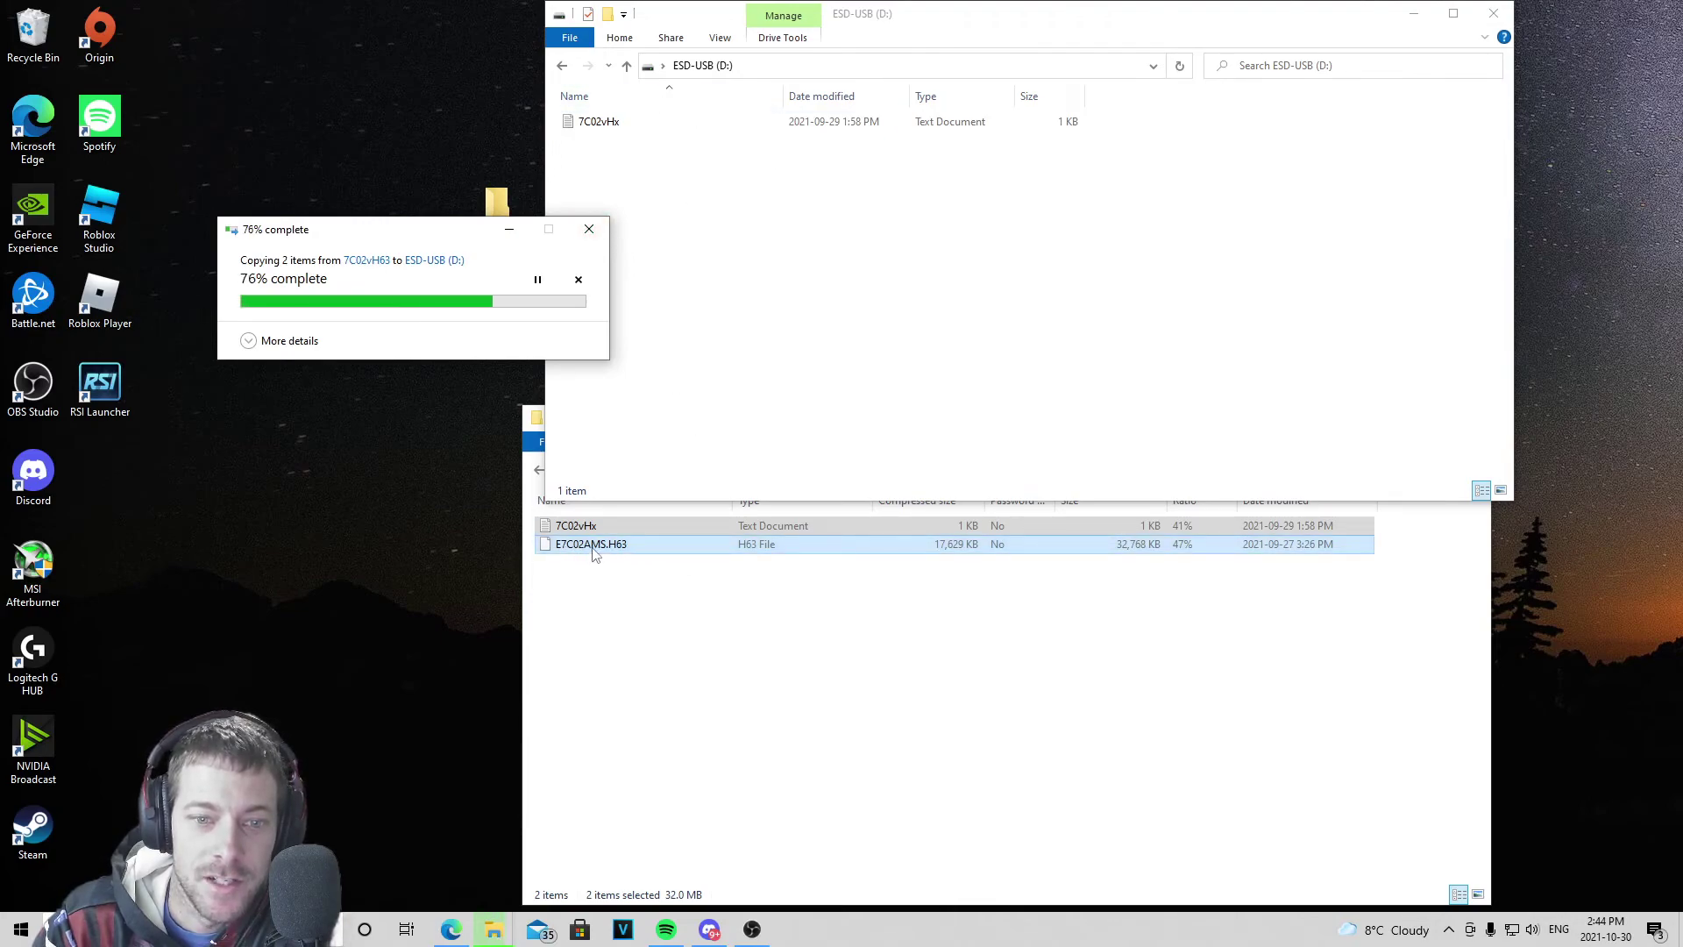
{"action": "left_click", "coordinate": [720, 678]}
{"action": "left_click", "coordinate": [1471, 417]}
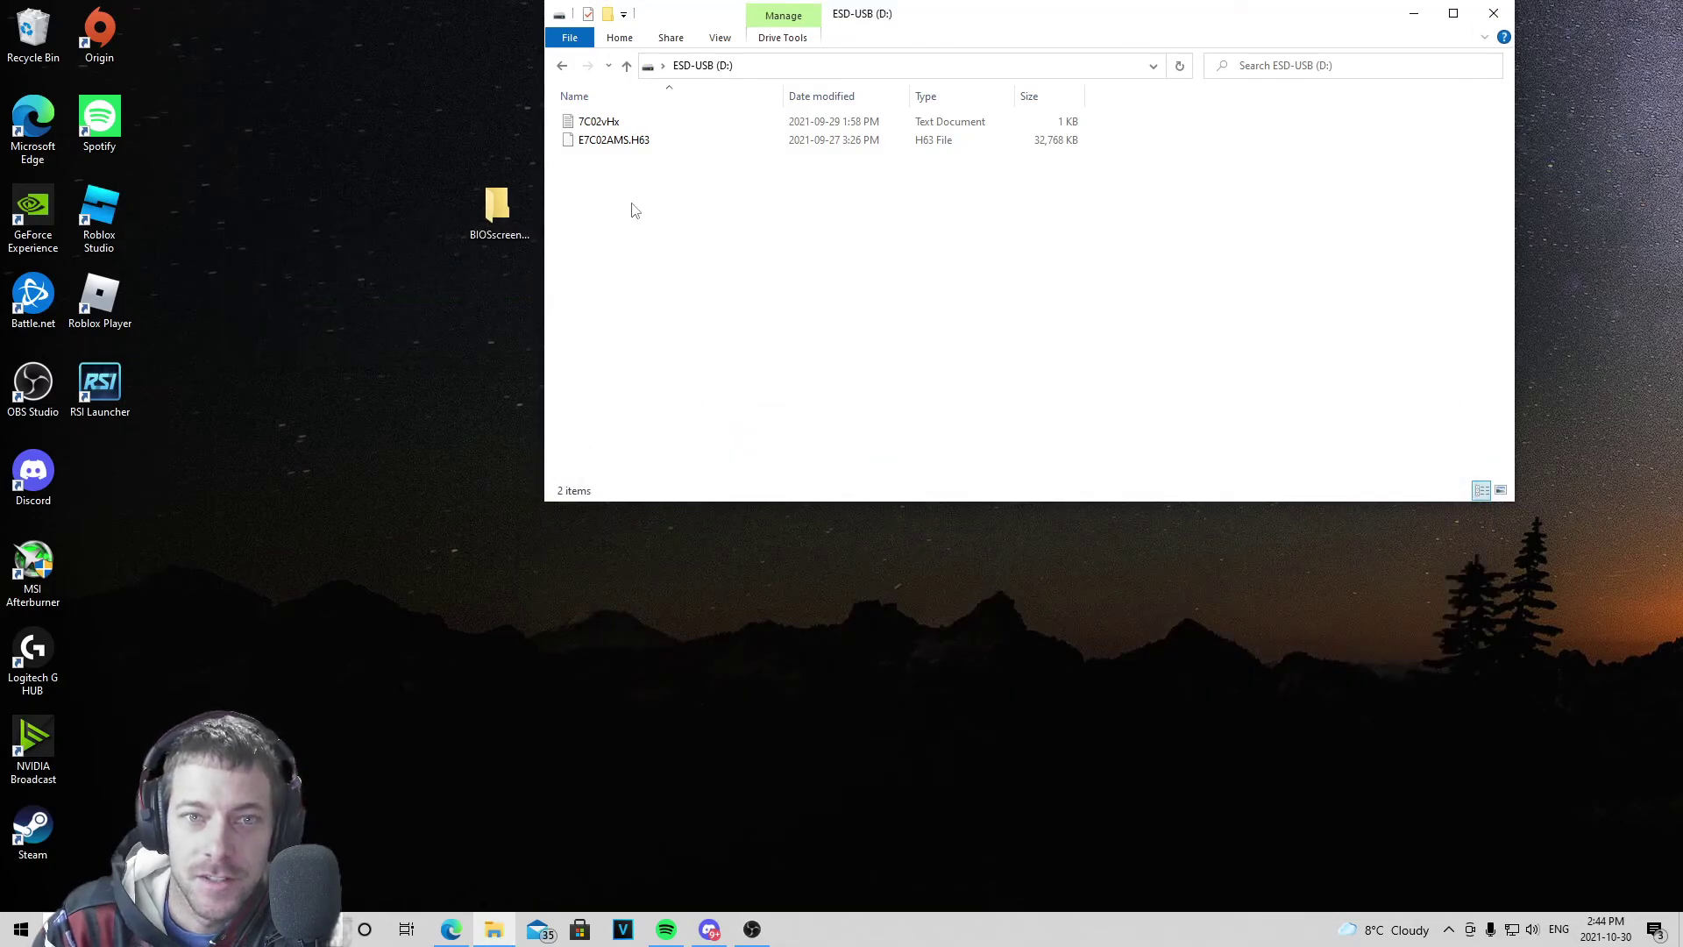
{"action": "left_click", "coordinate": [1499, 13]}
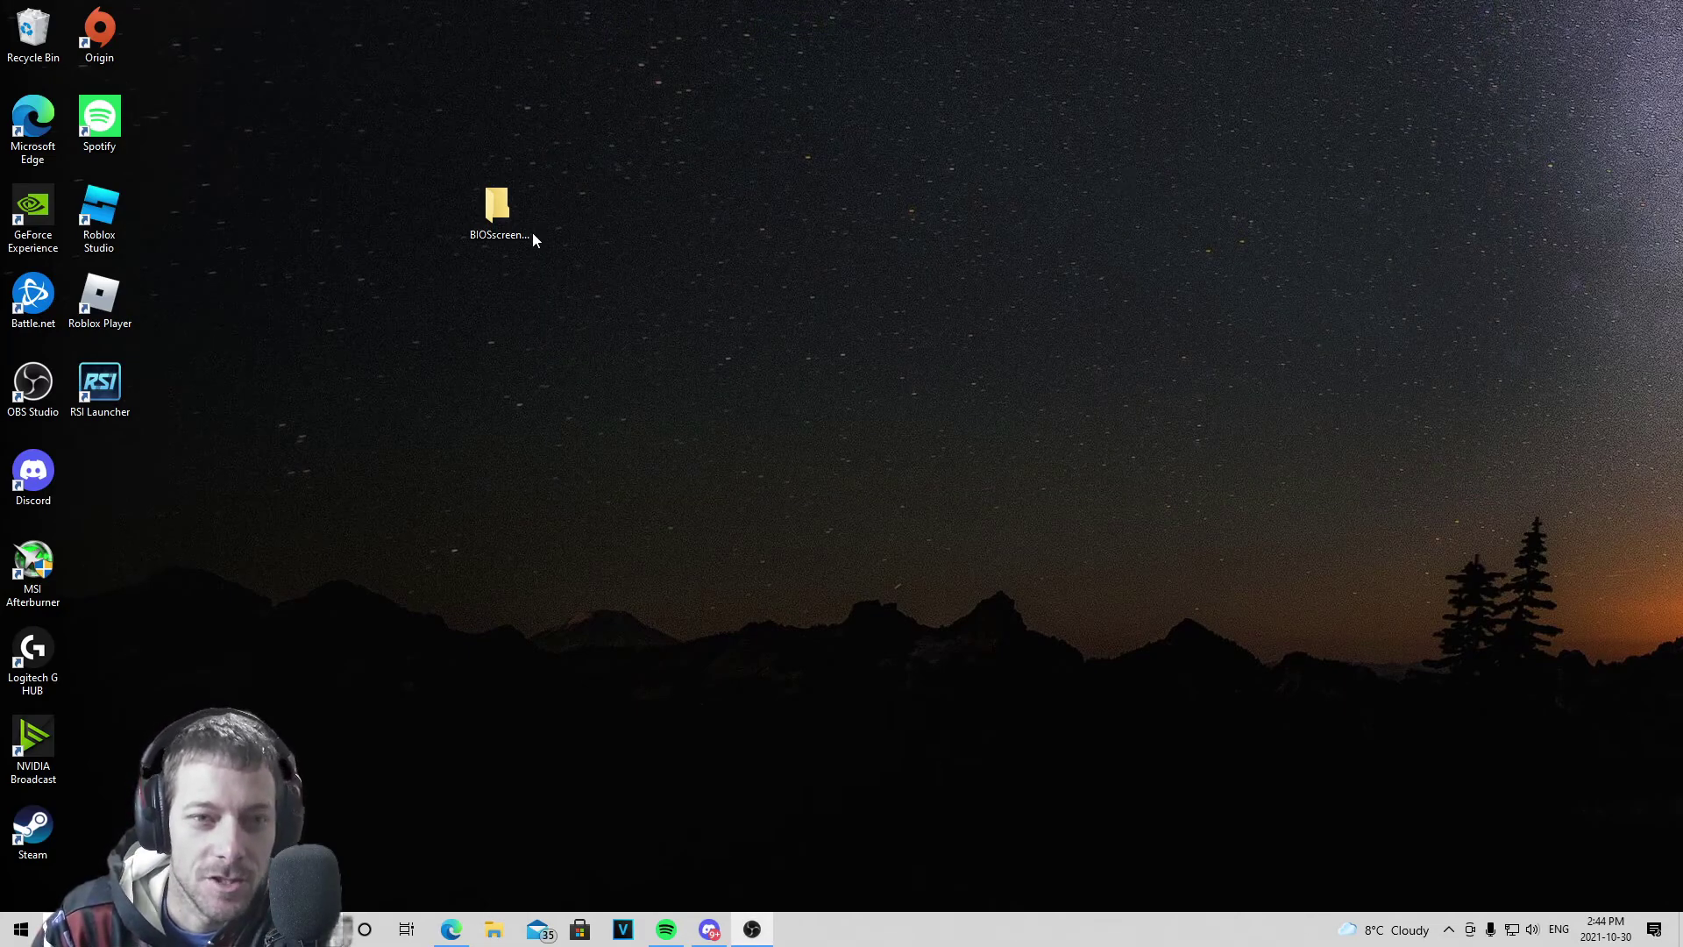
View the MSI_SnapShot image in BIOSscreenies again to locate the M-Flash option, and close the image and folder.
{"action": "double_click", "coordinate": [497, 208]}
{"action": "double_click", "coordinate": [574, 522]}
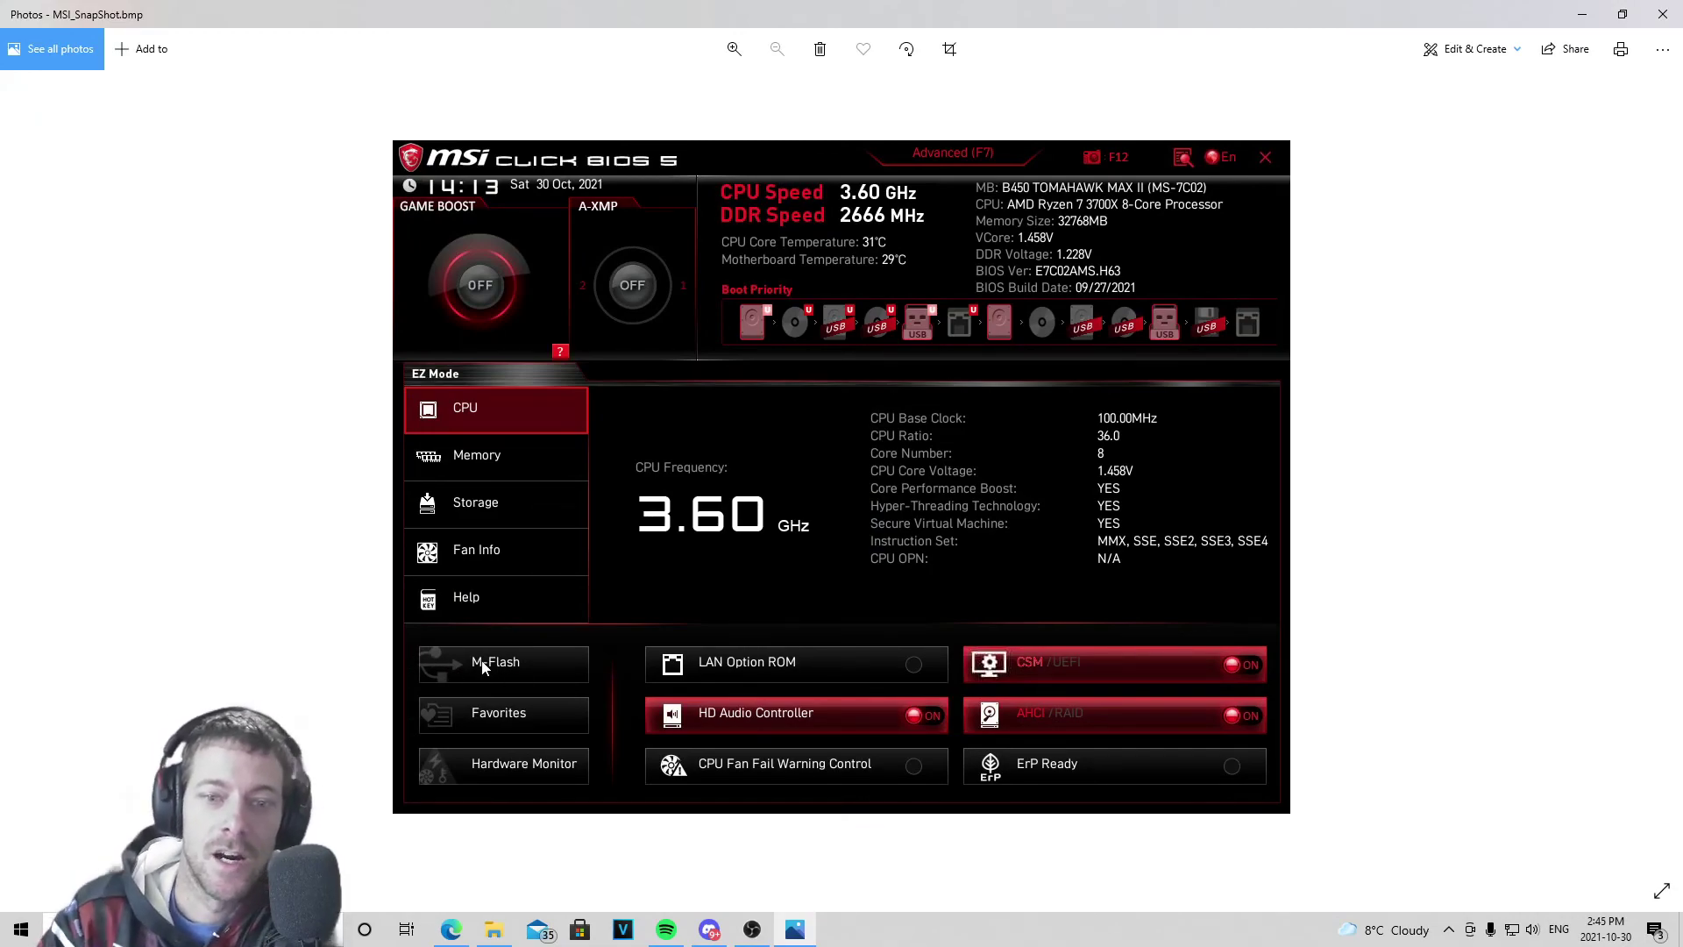
{"action": "left_click", "coordinate": [1663, 15]}
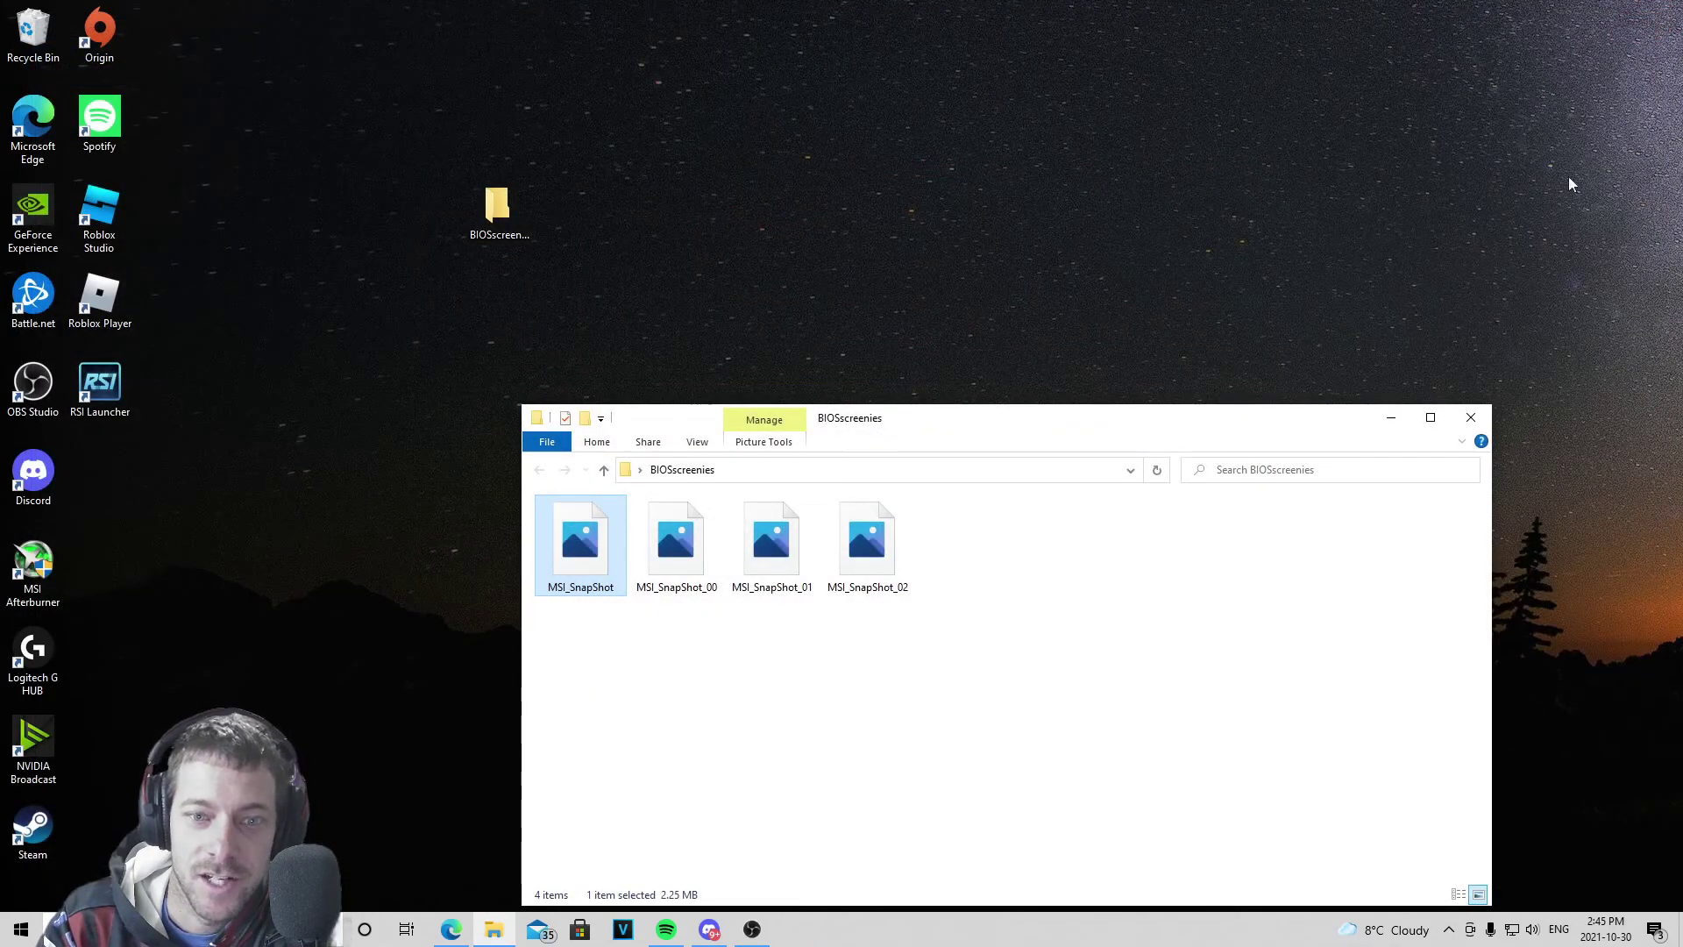
{"action": "left_click", "coordinate": [1471, 417]}
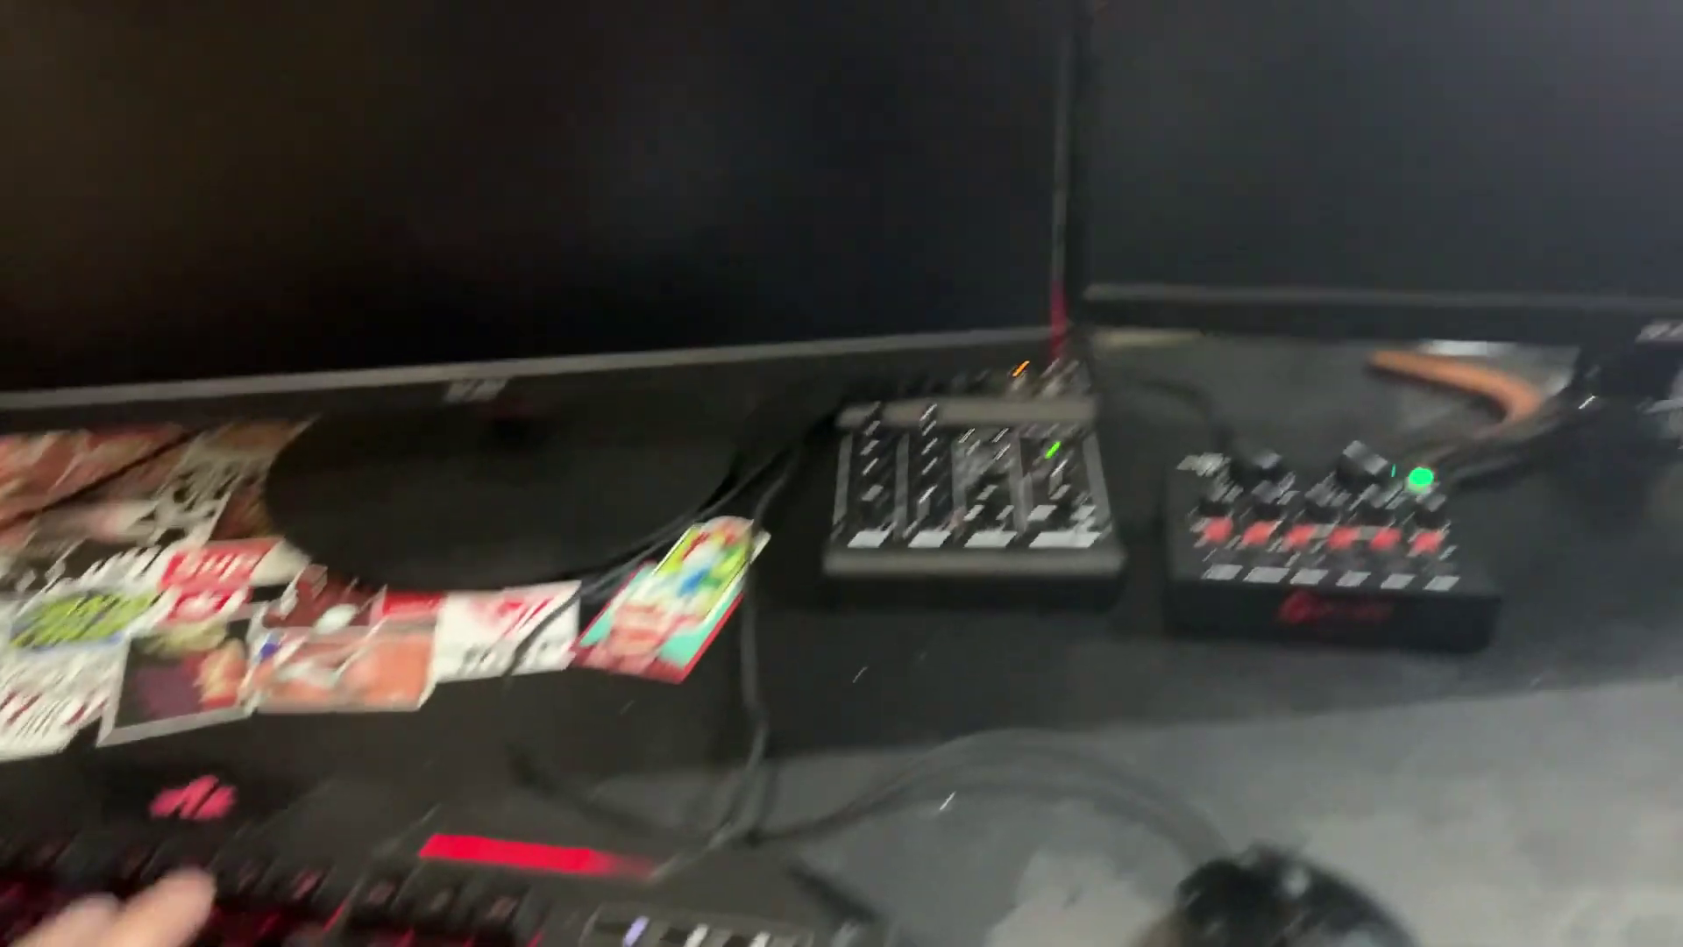
Enter the MSI Click BIOS 5 setup while the computer starts.
{"action": "key", "text": "Delete"}
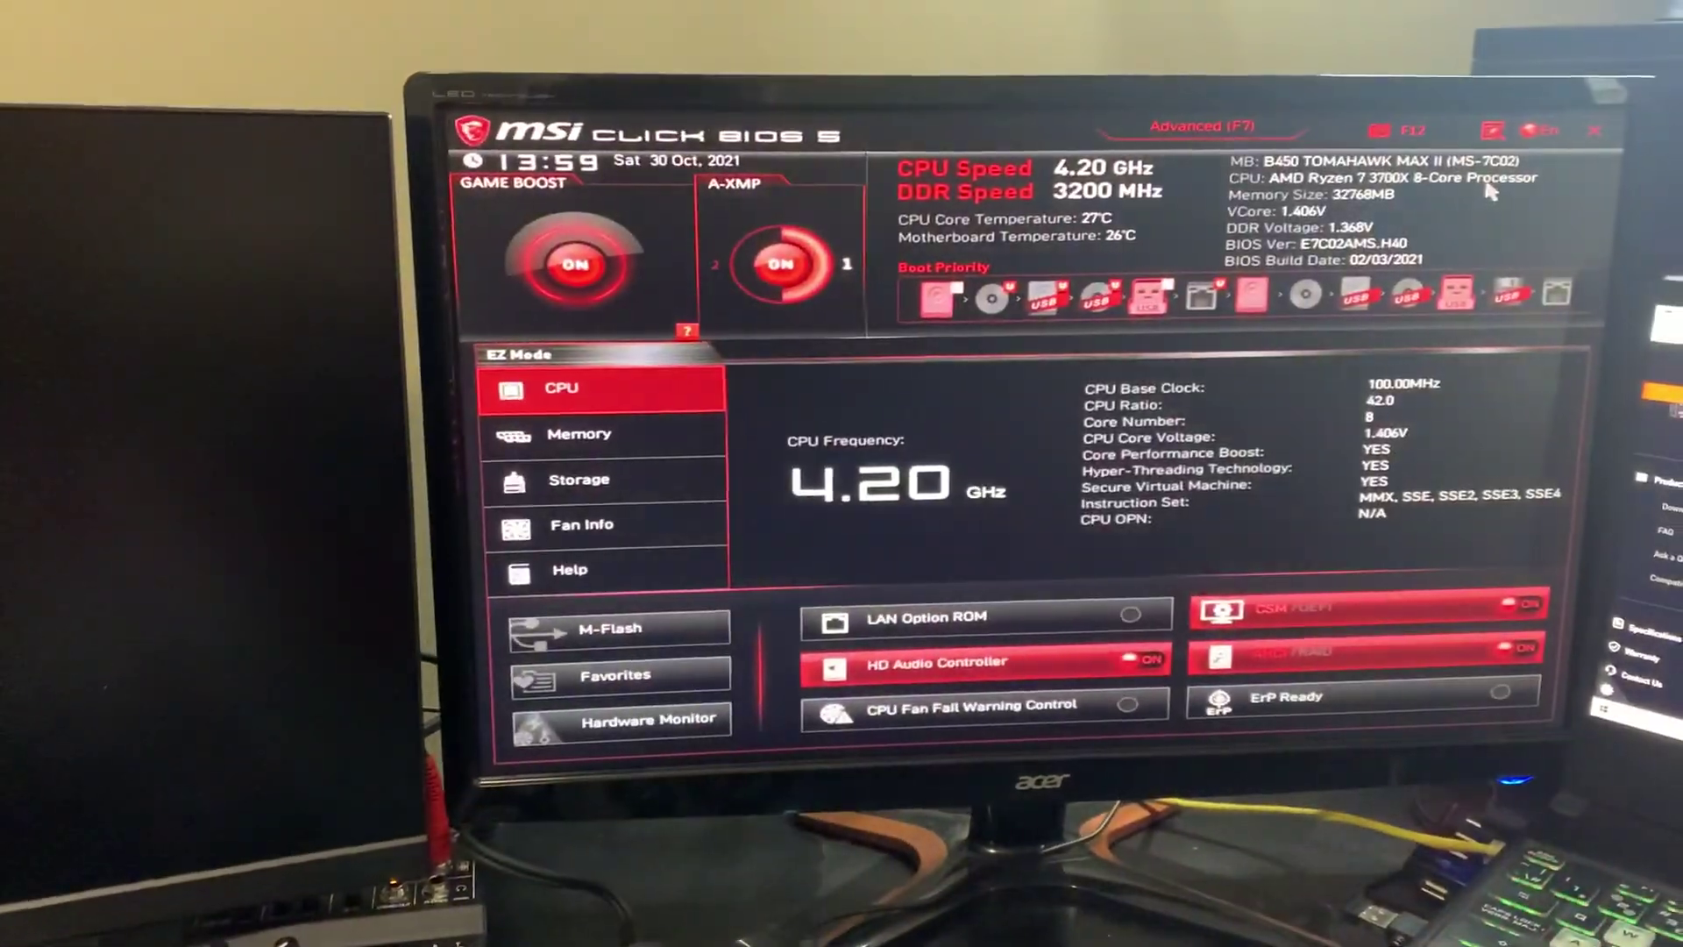